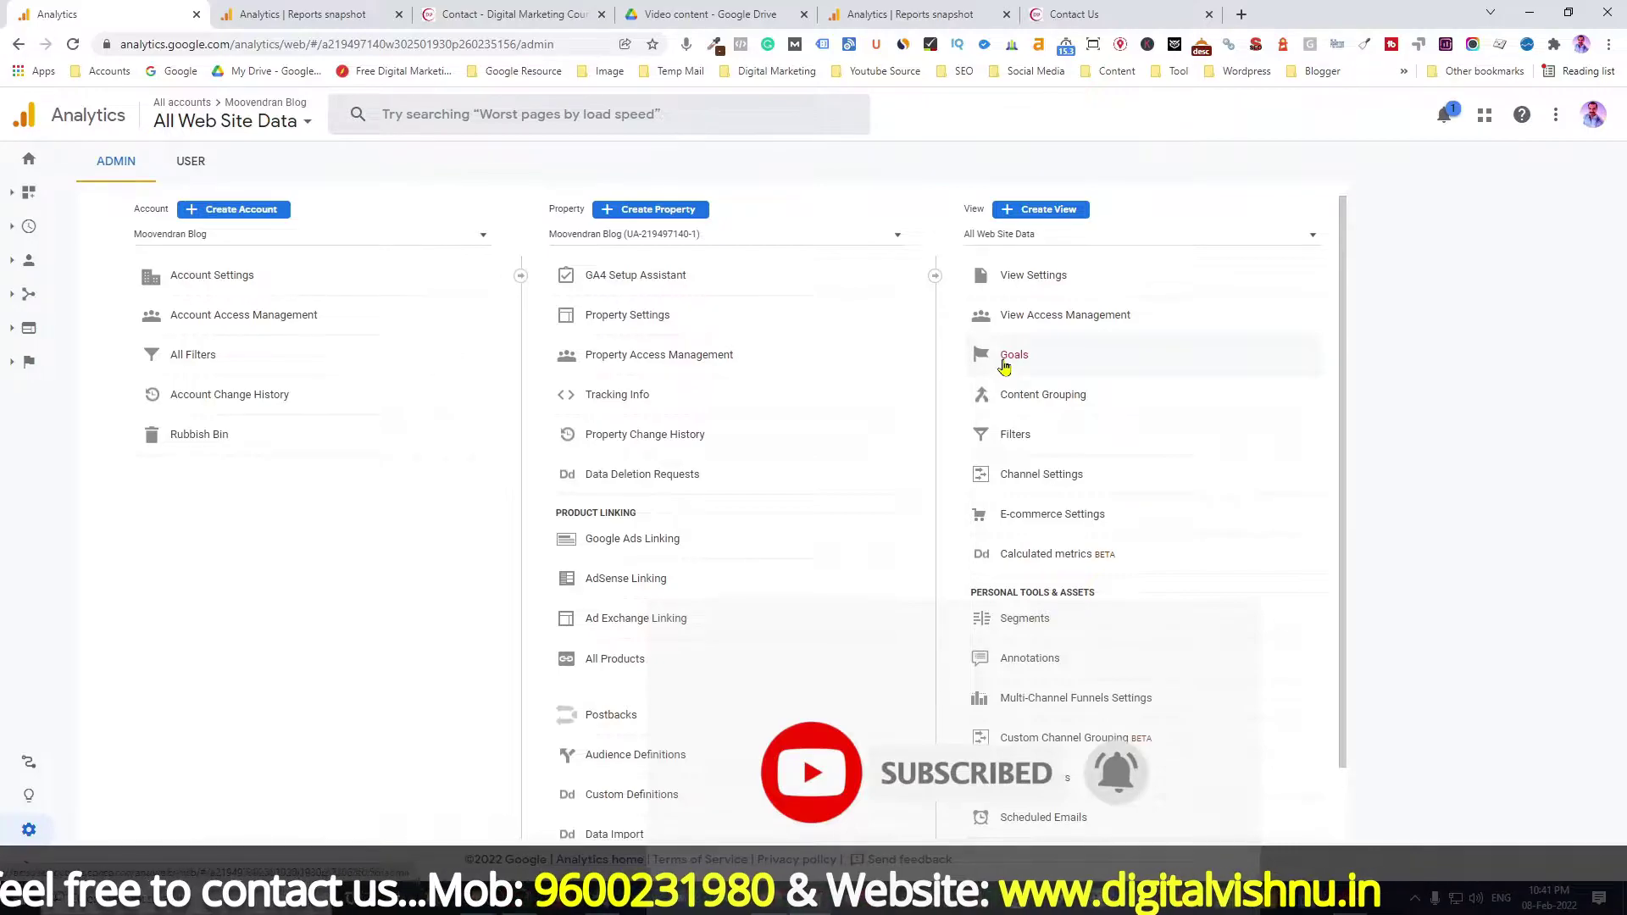
Start a new goal for the All Web Site Data view using the Submission enquiry template.
click(1014, 356)
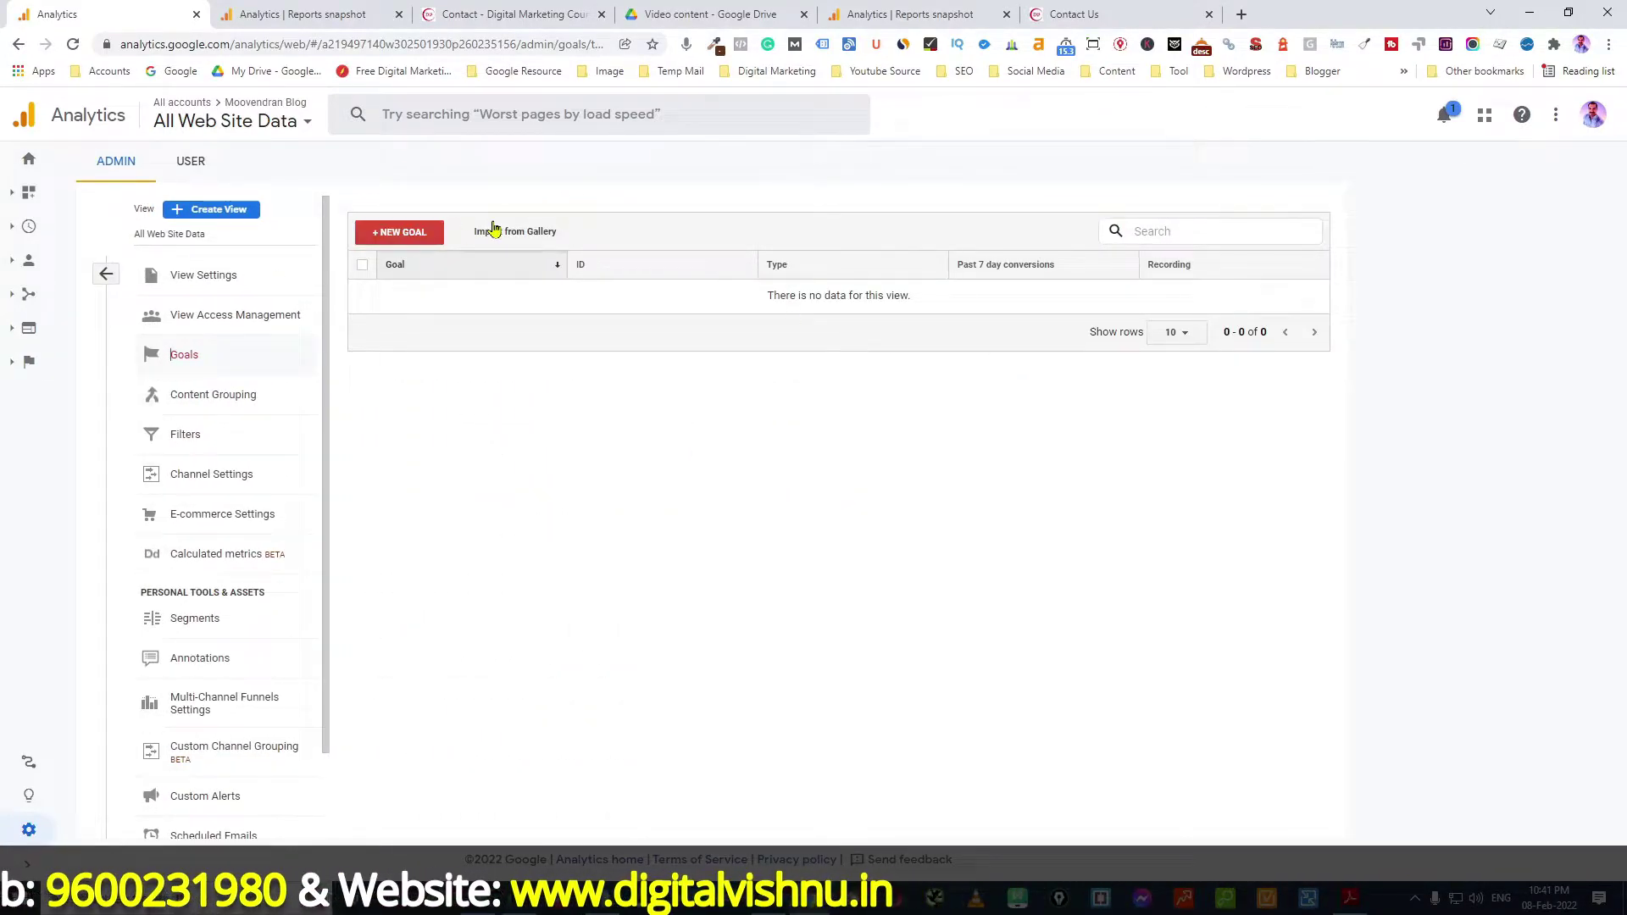
click(406, 242)
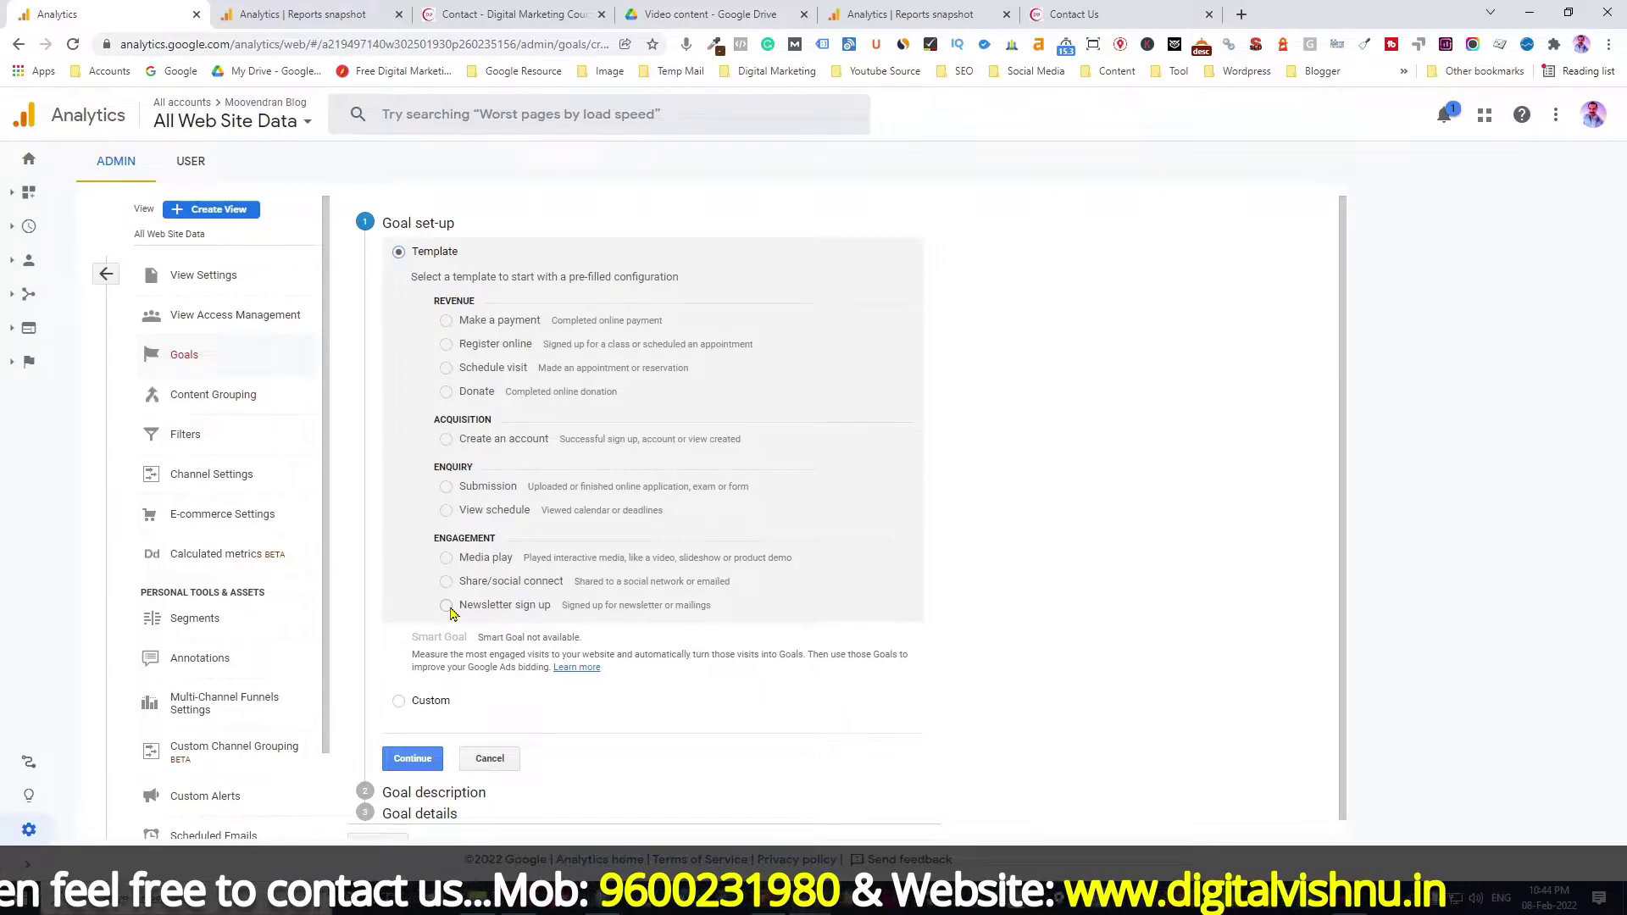
click(447, 489)
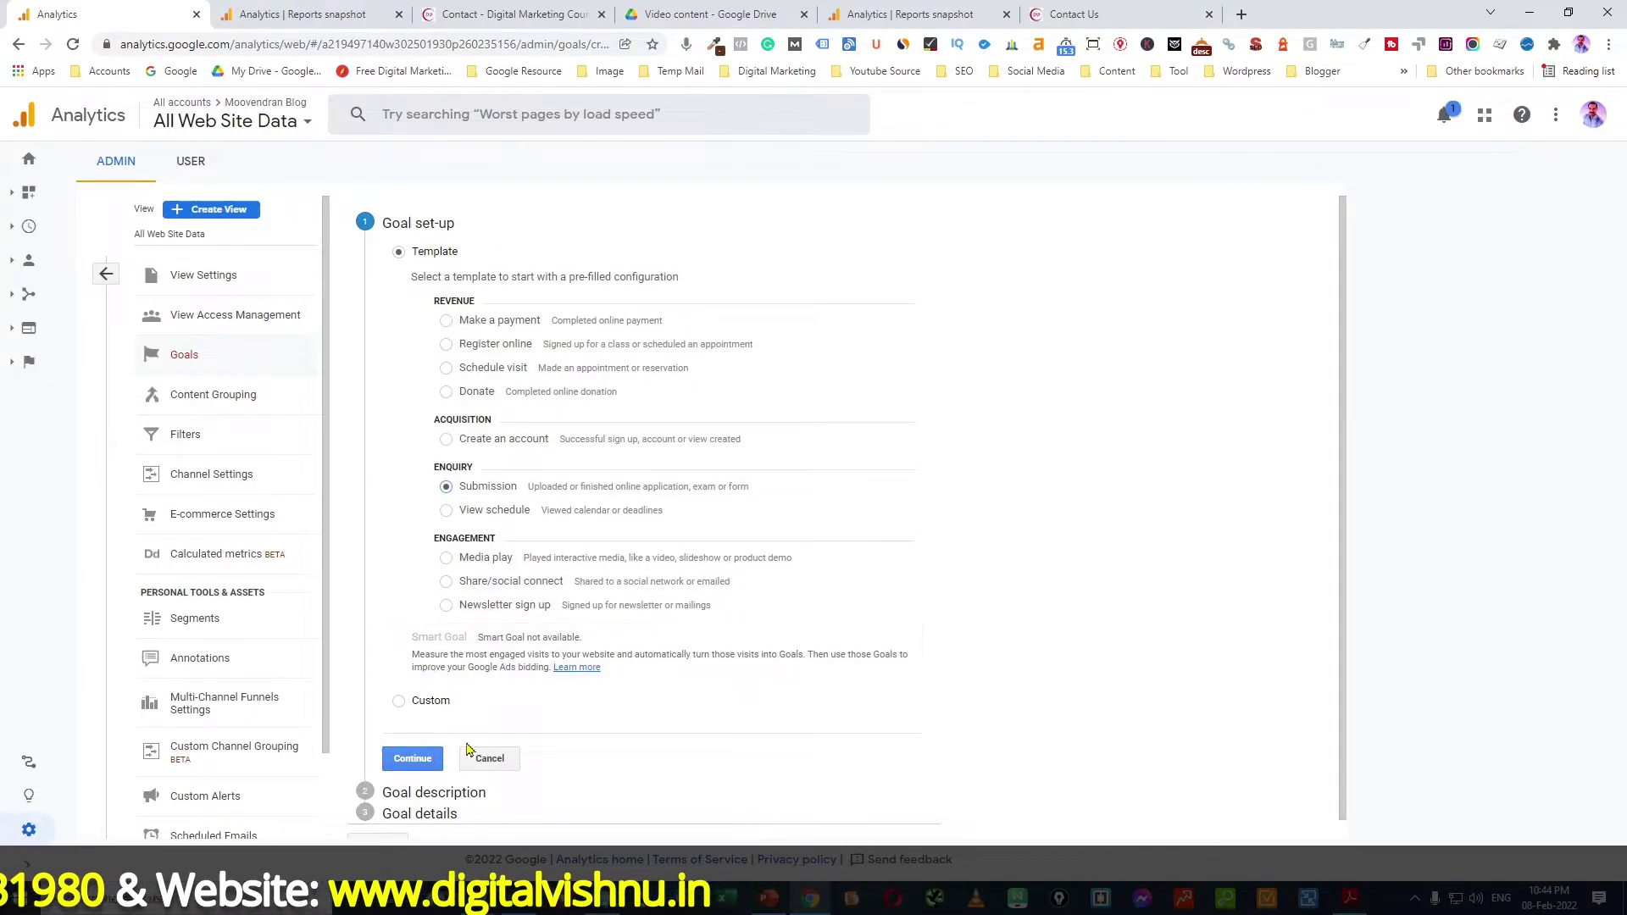
click(411, 761)
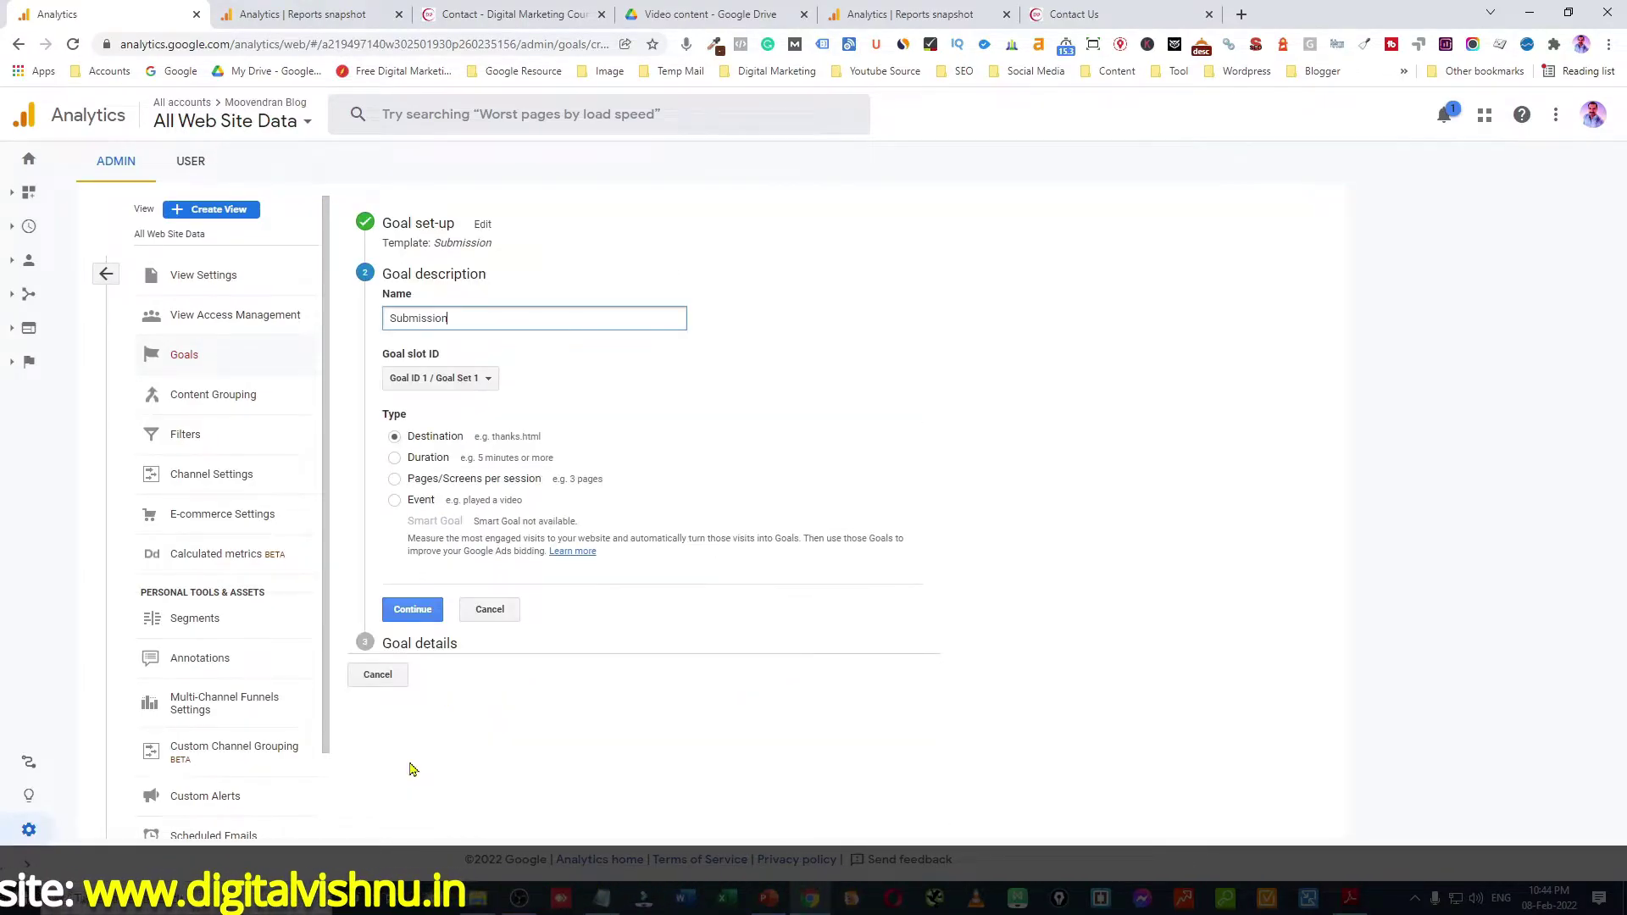
Name the goal "Thank you page view leads" and keep it in slot Goal ID 1 / Goal Set 1.
double_click(425, 318)
key(BackSpace)
text(Thank you page view leads)
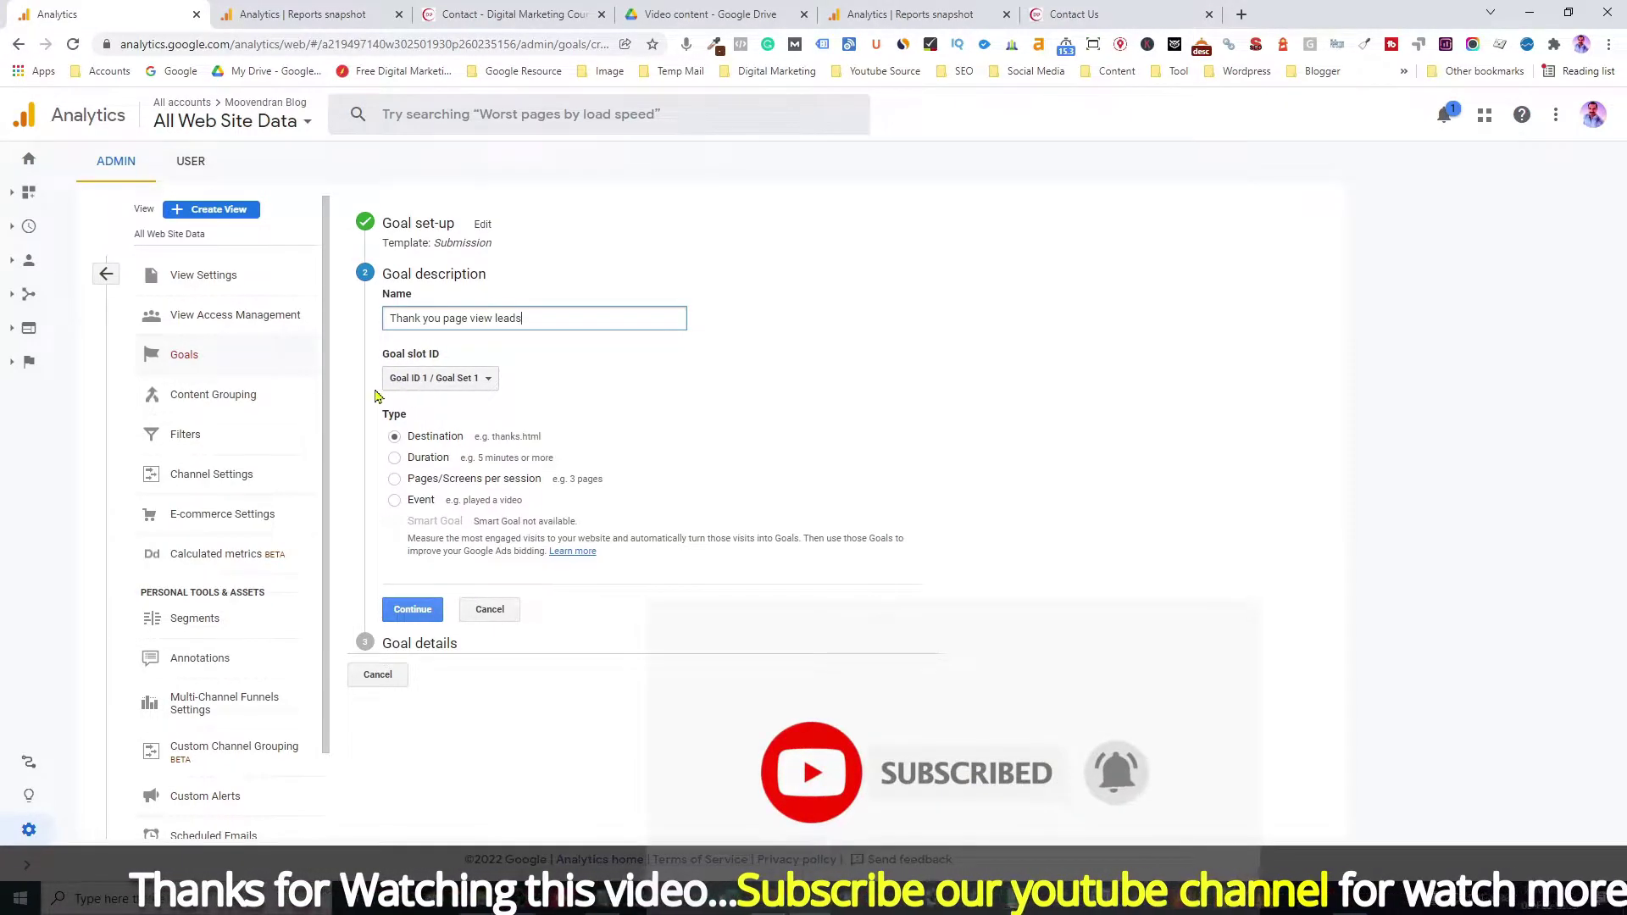
click(470, 386)
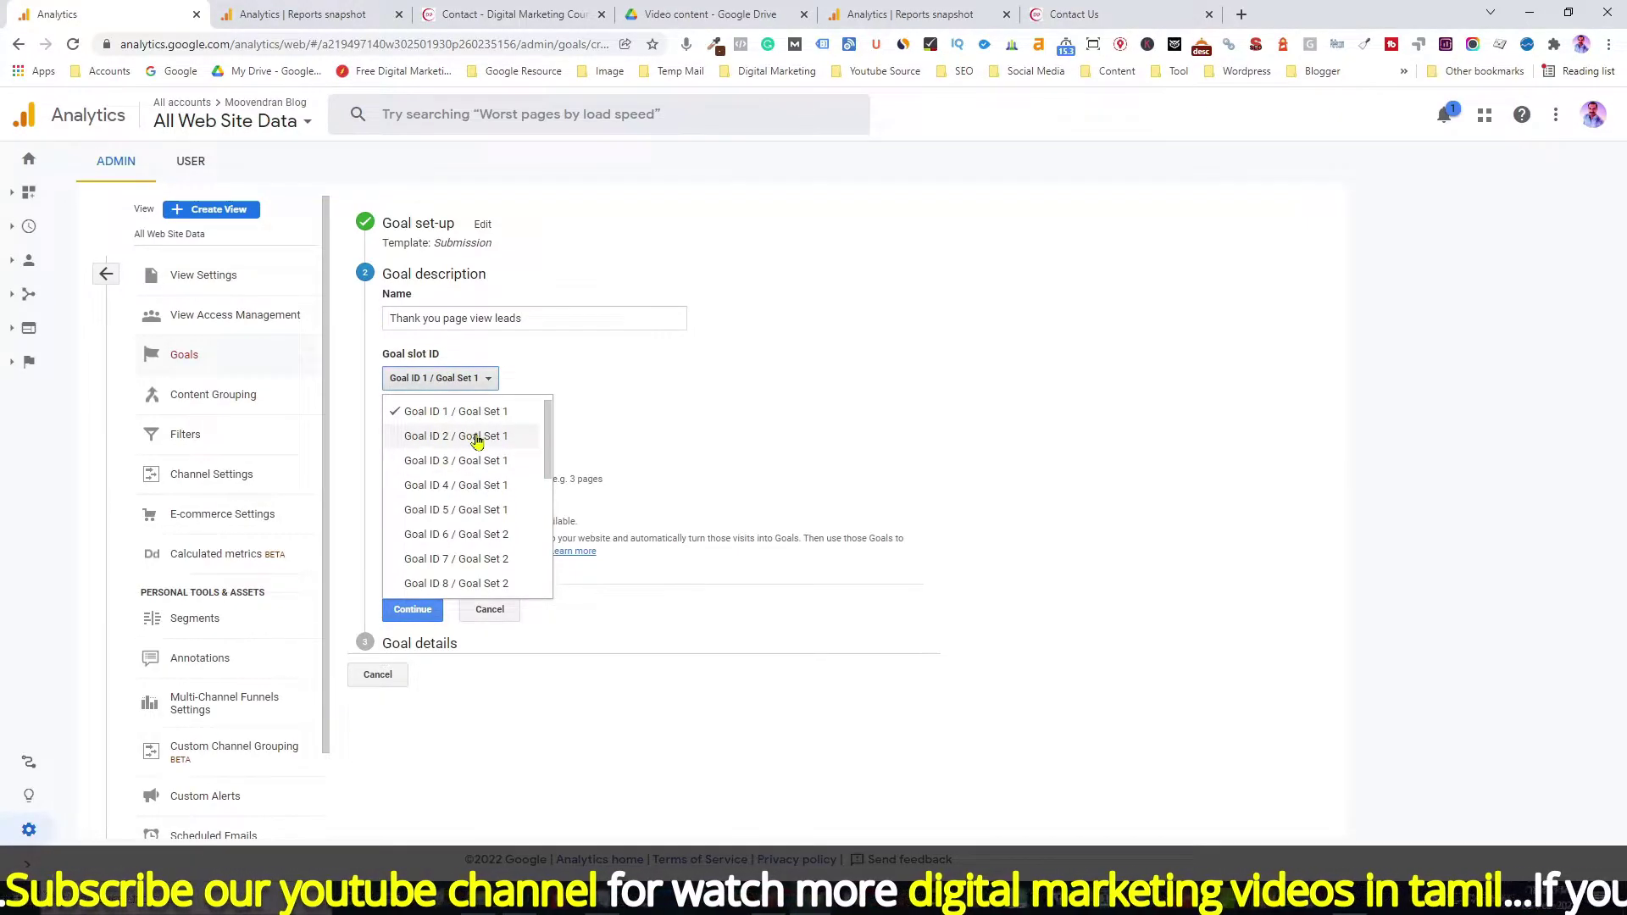
click(607, 396)
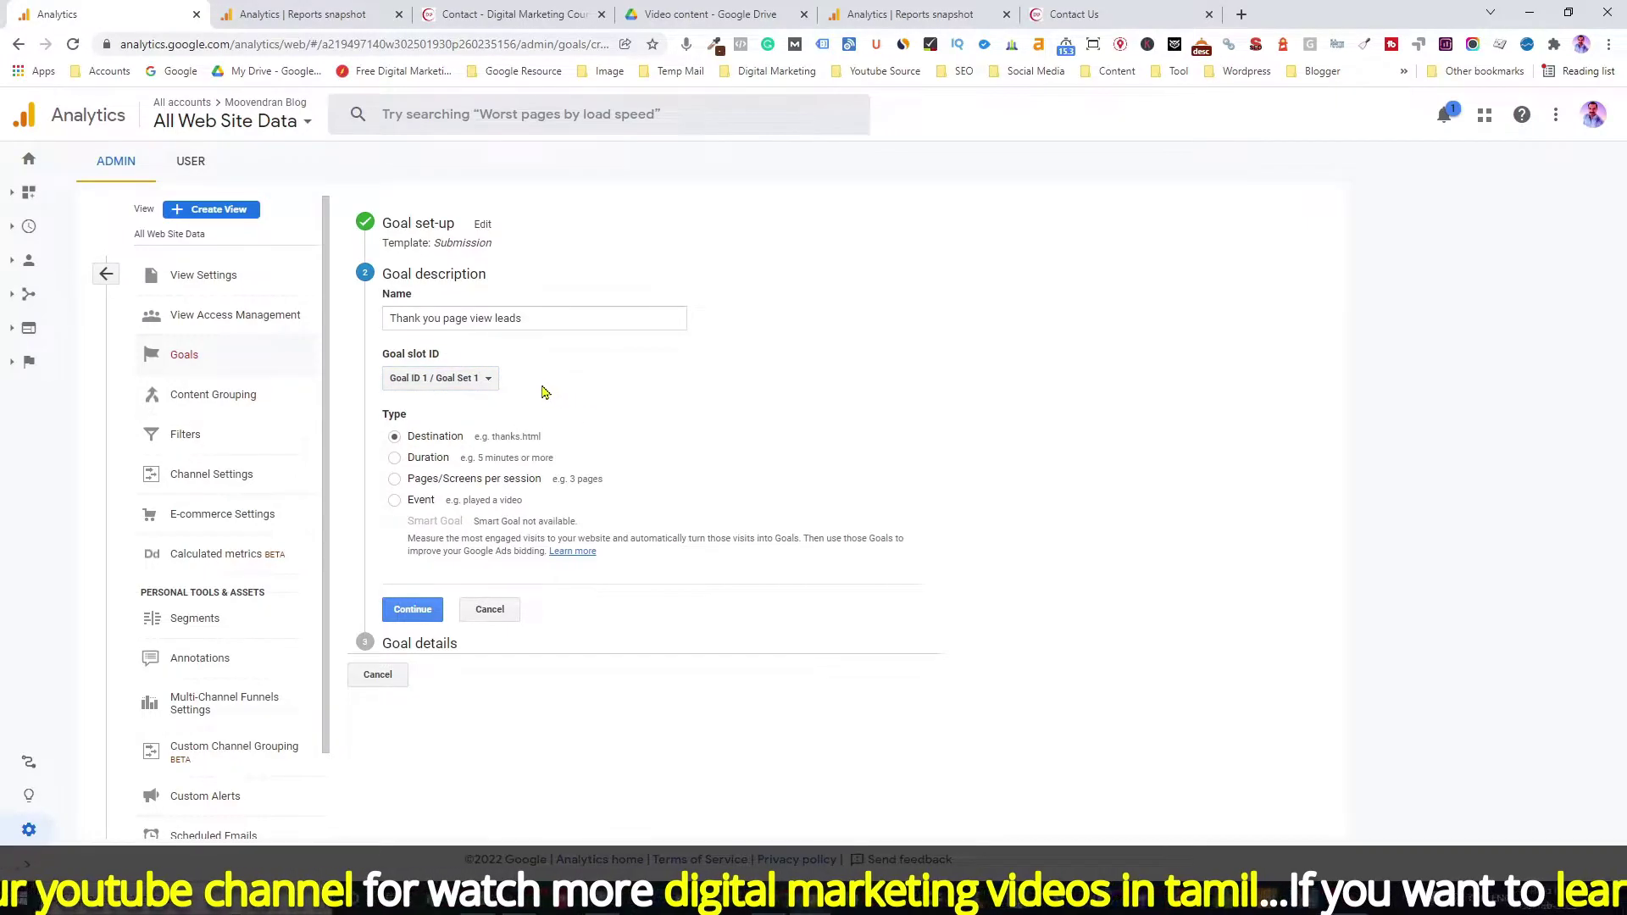
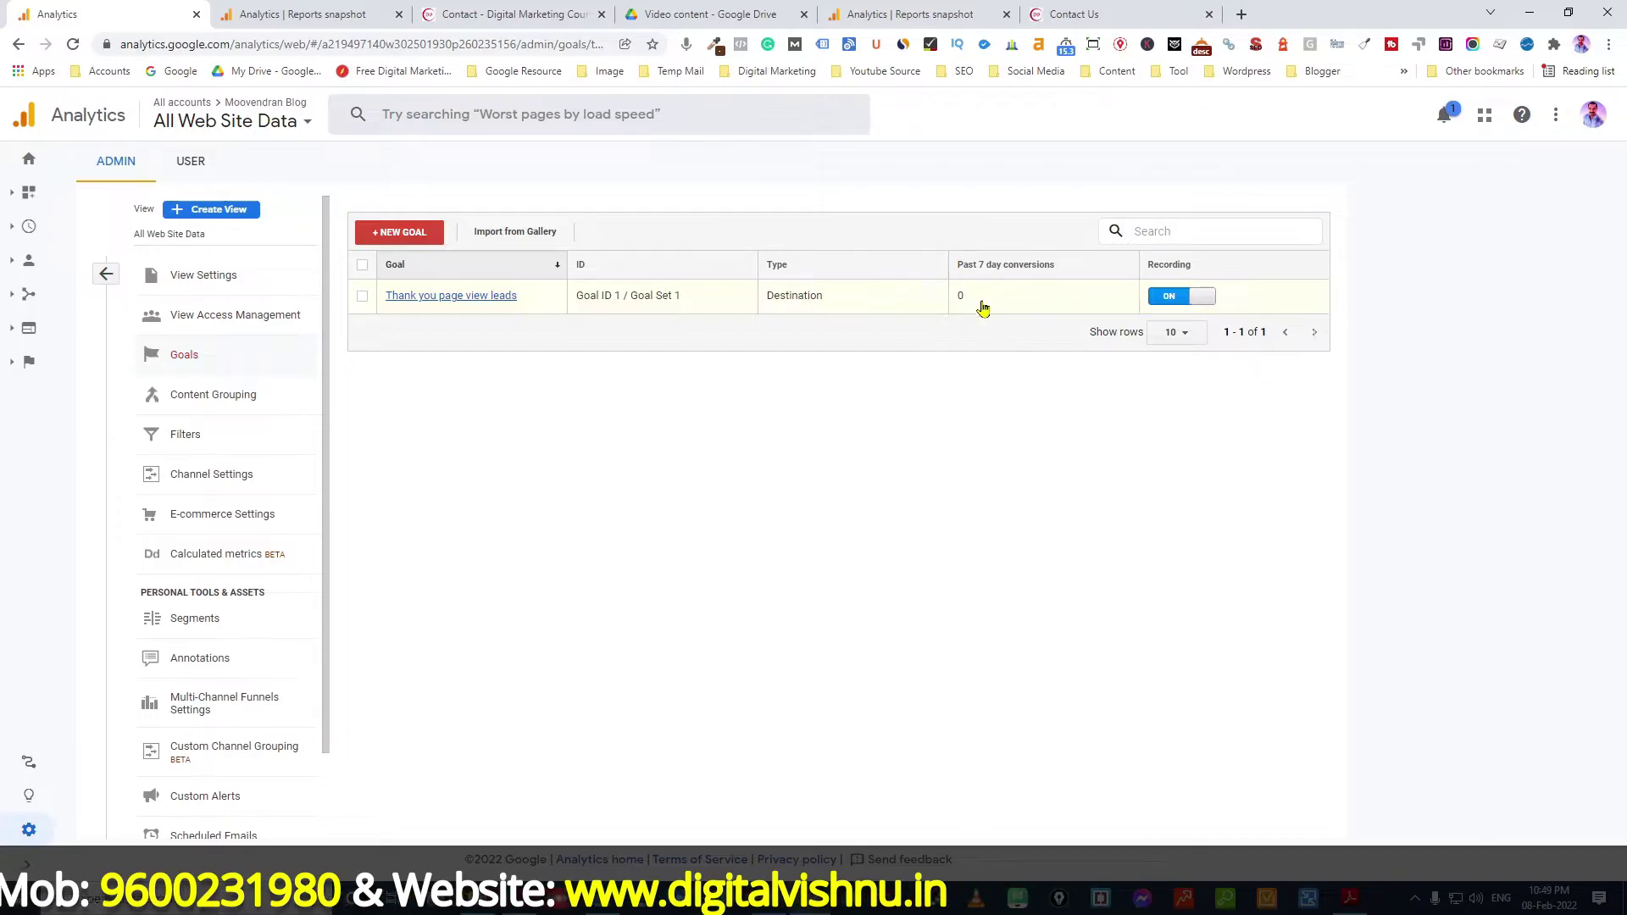
Switch to the Digital Vishnu Raw view in the other Analytics session and examine its list of goals.
click(913, 8)
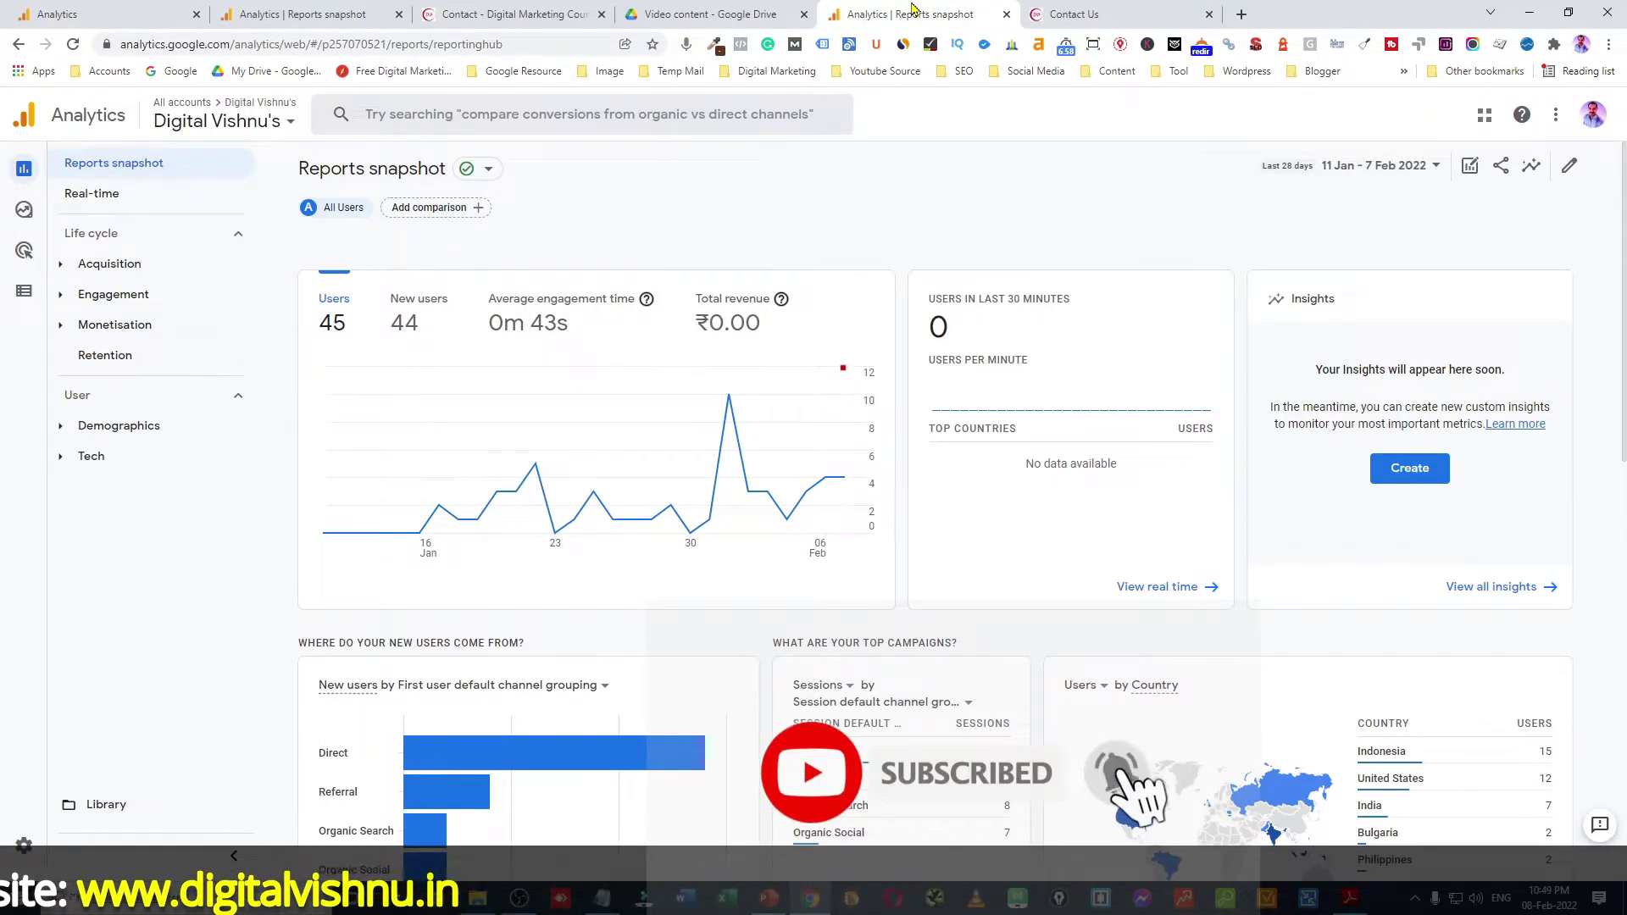
click(235, 125)
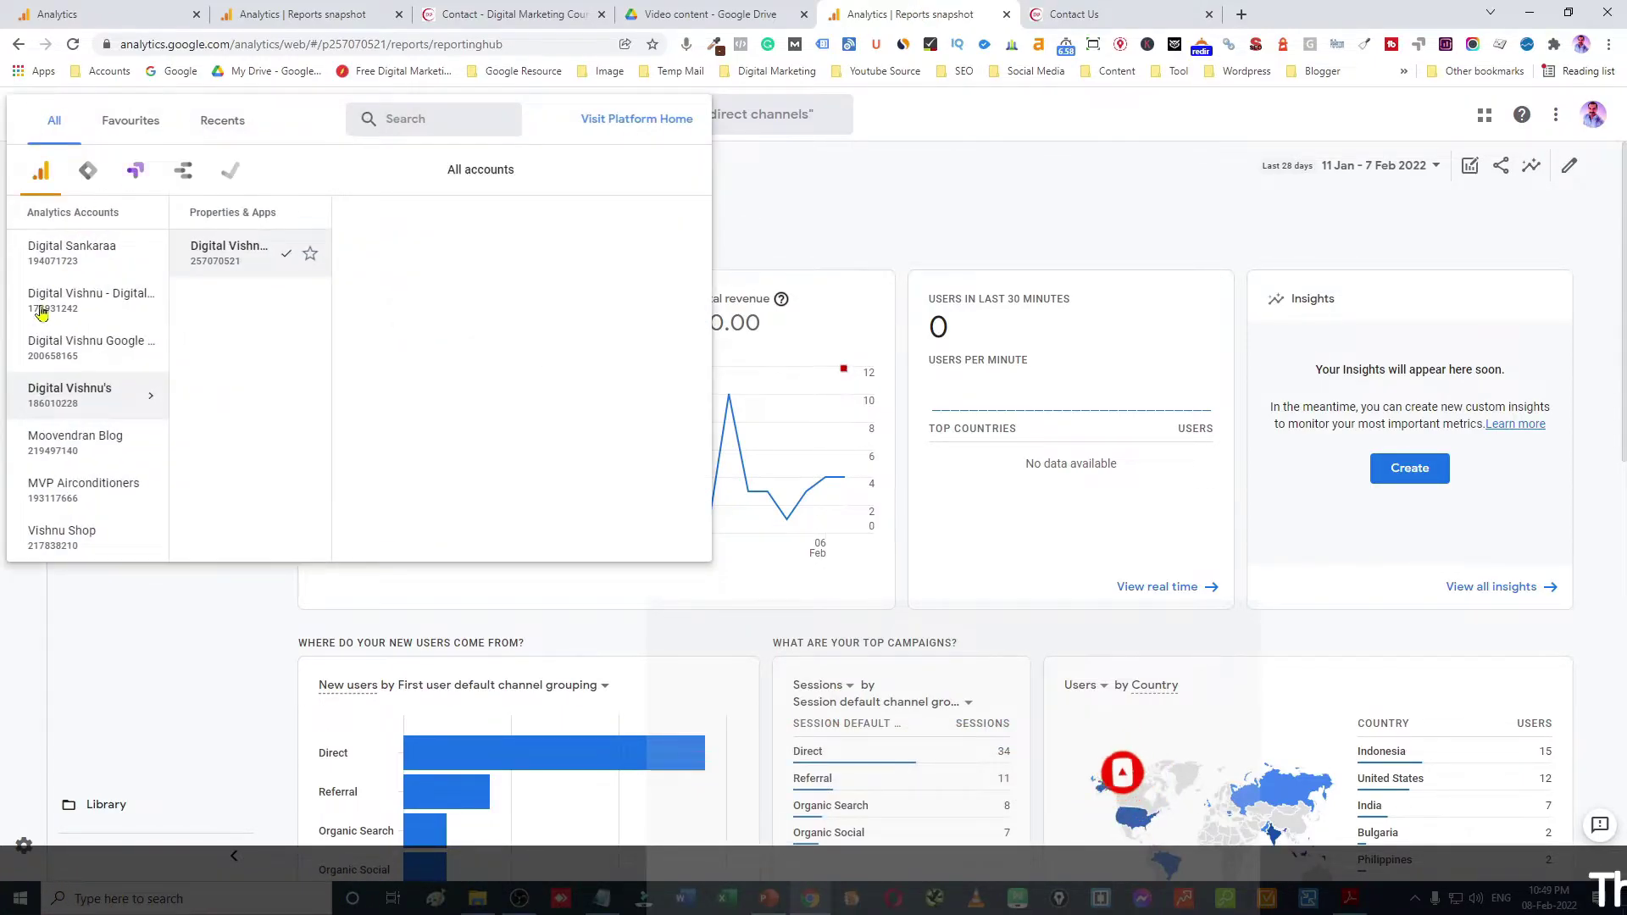
click(182, 396)
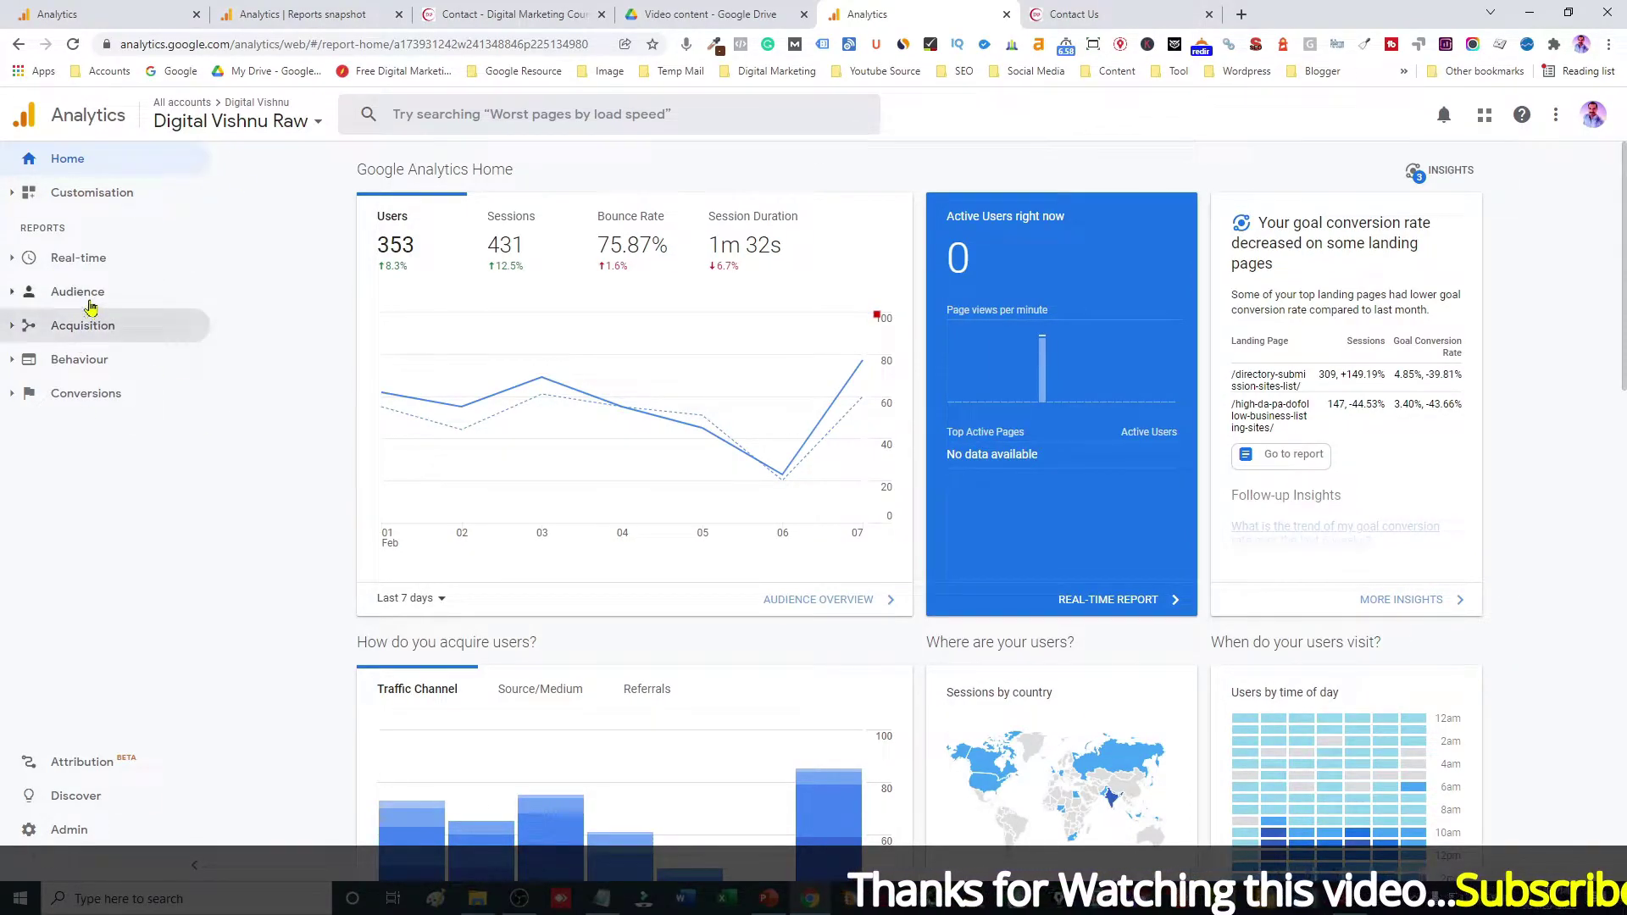
click(61, 829)
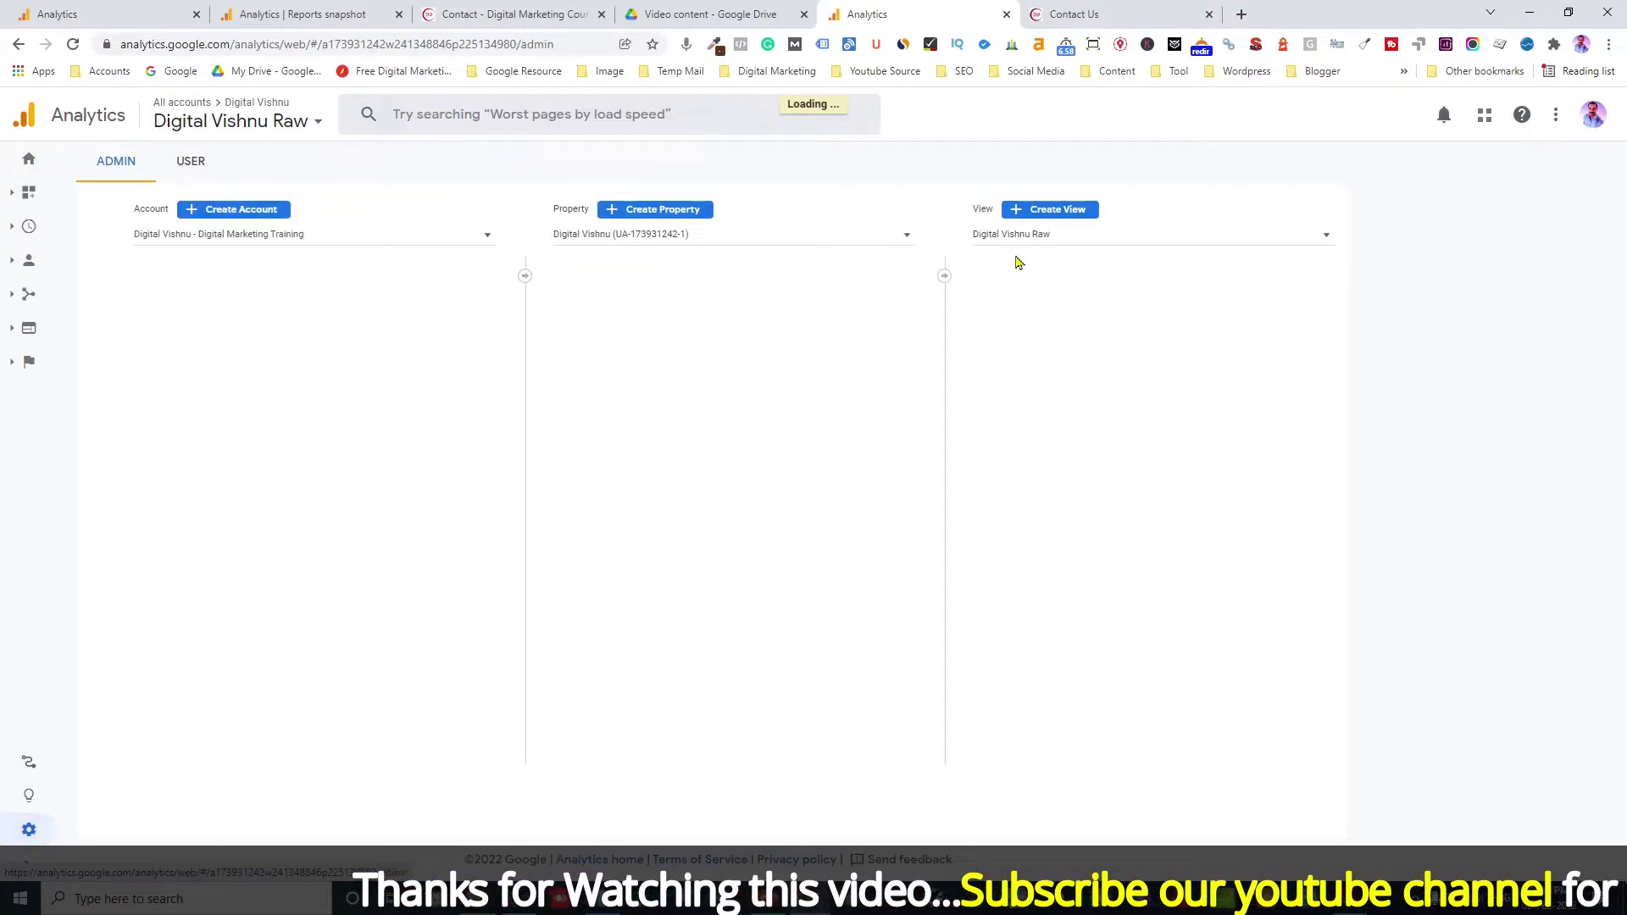
click(1013, 356)
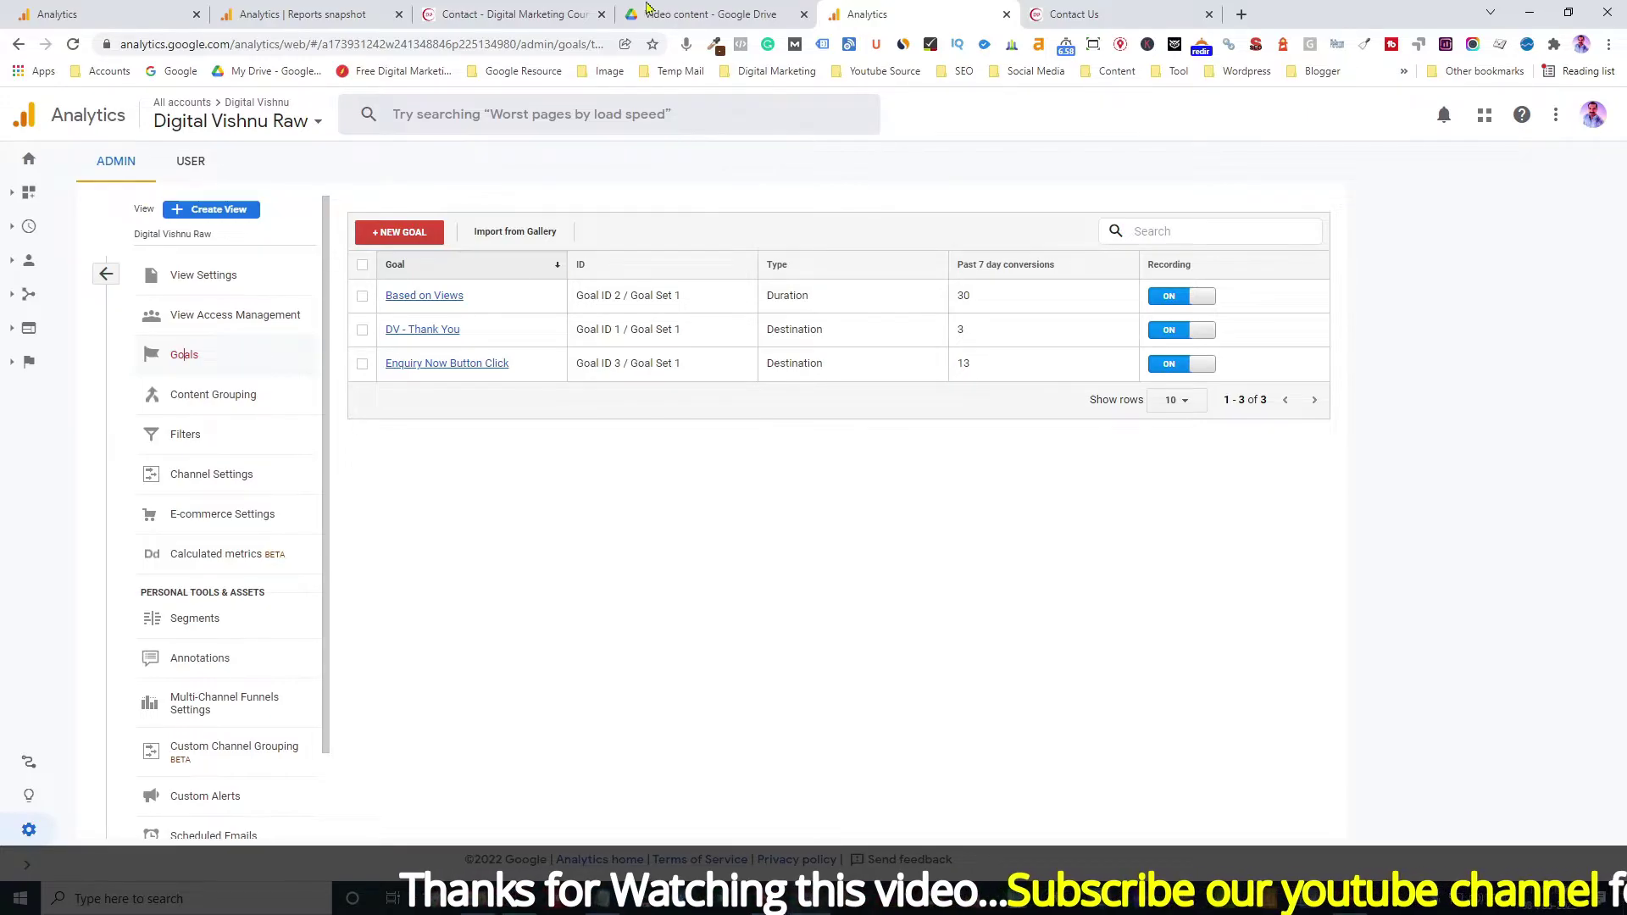
Open the Create events settings under More Tagging Settings for the Digital Vishnu's web data stream in the GA4 property.
click(301, 8)
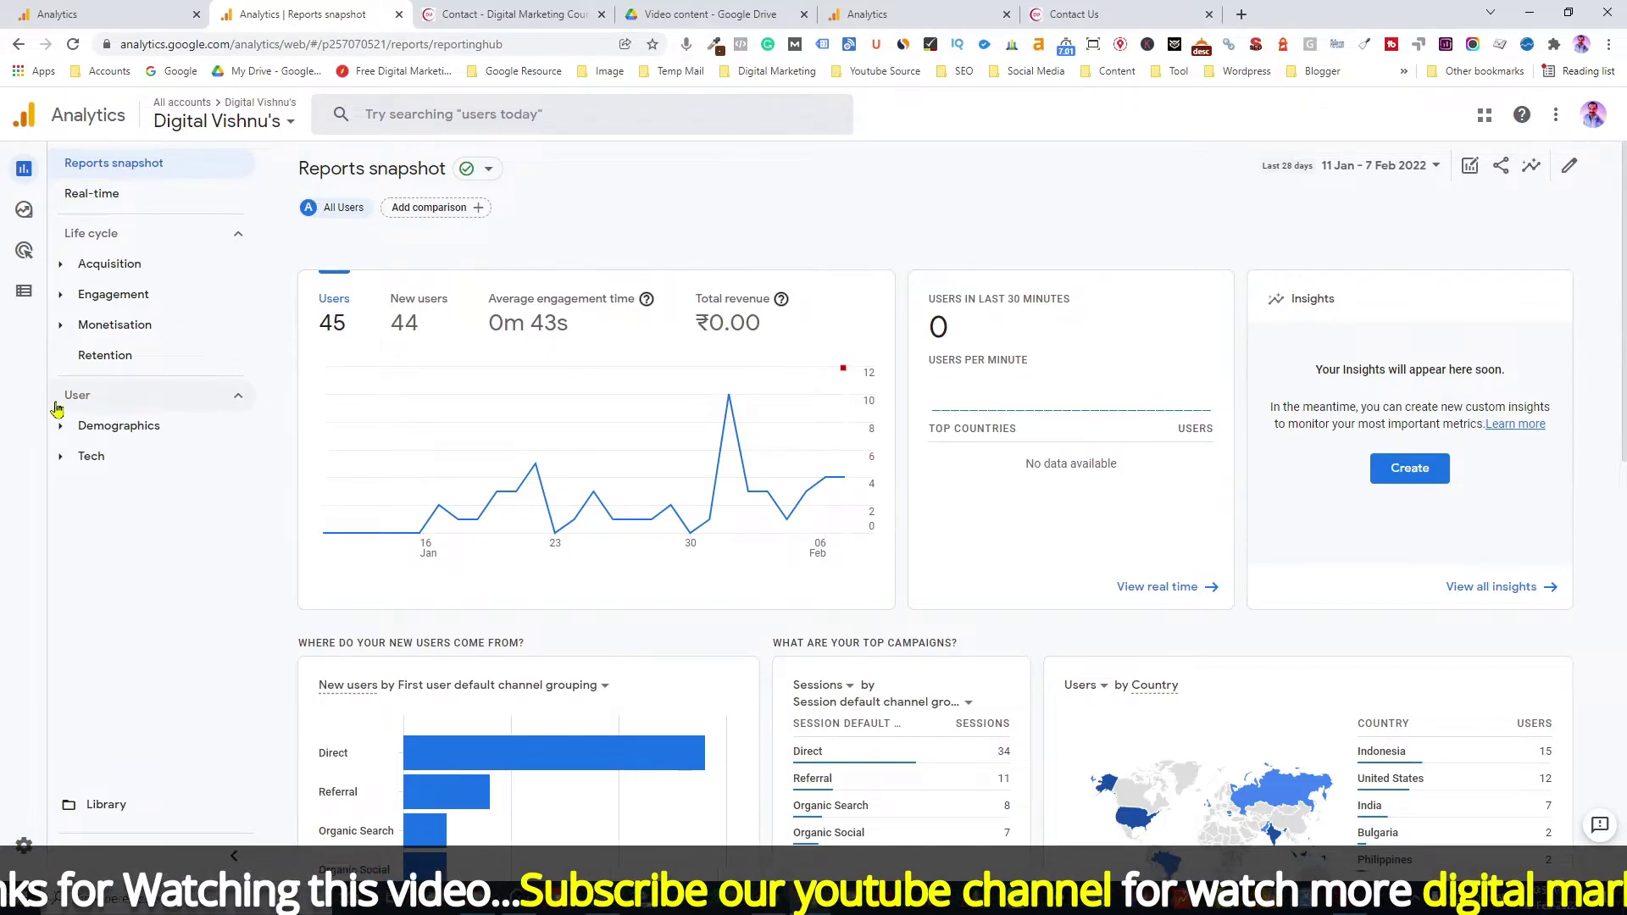
mouse_move(53, 407)
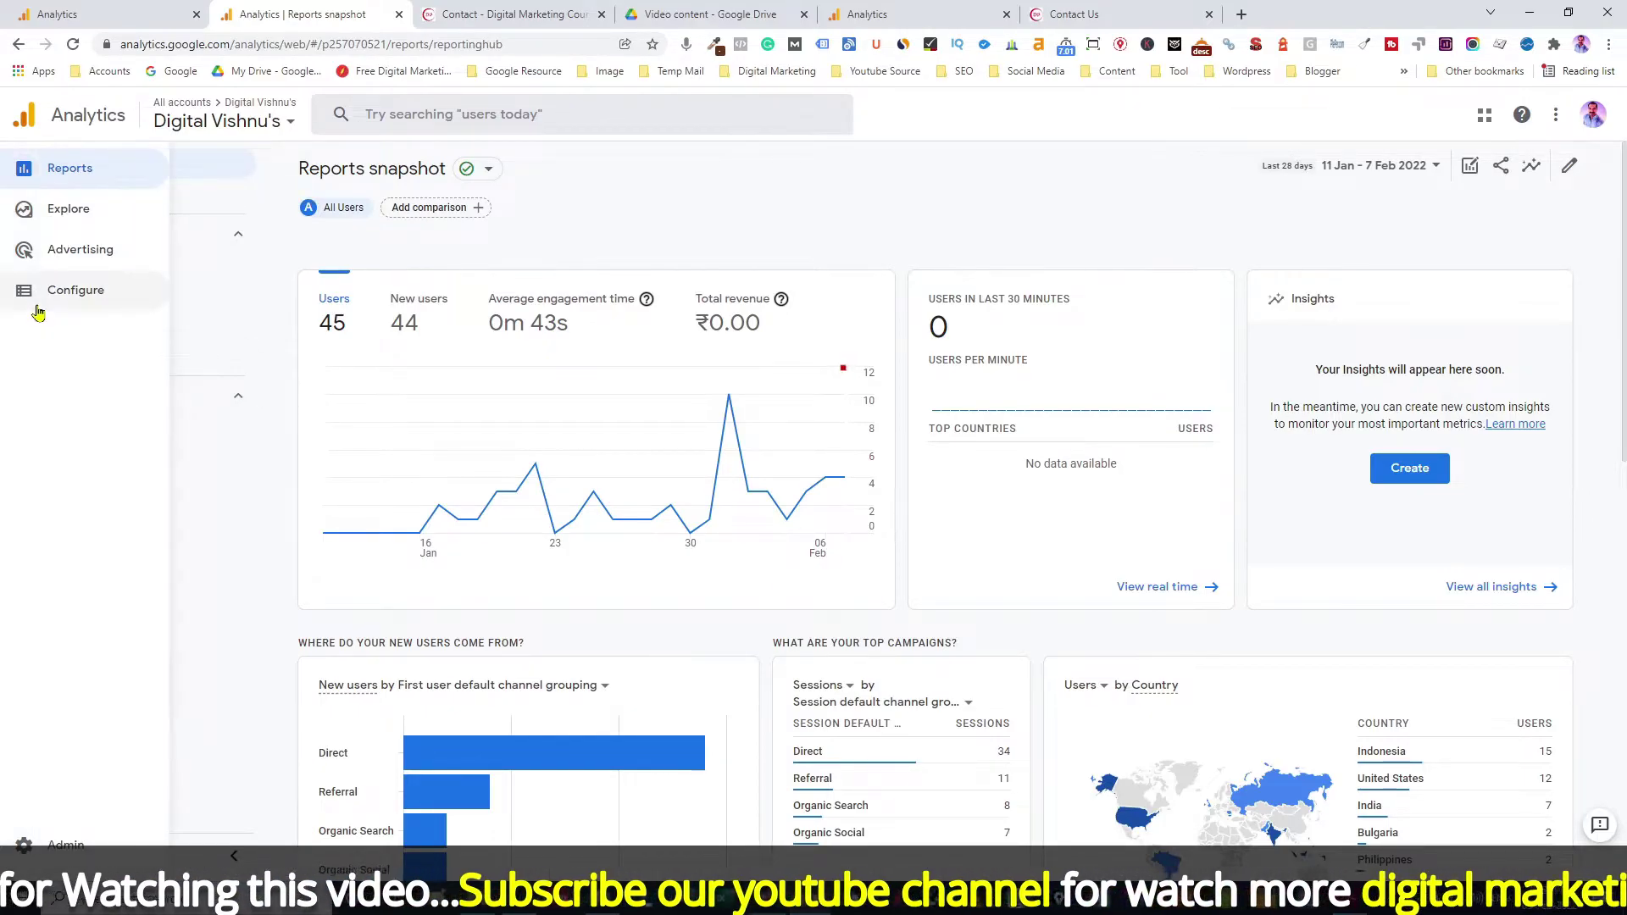
click(56, 851)
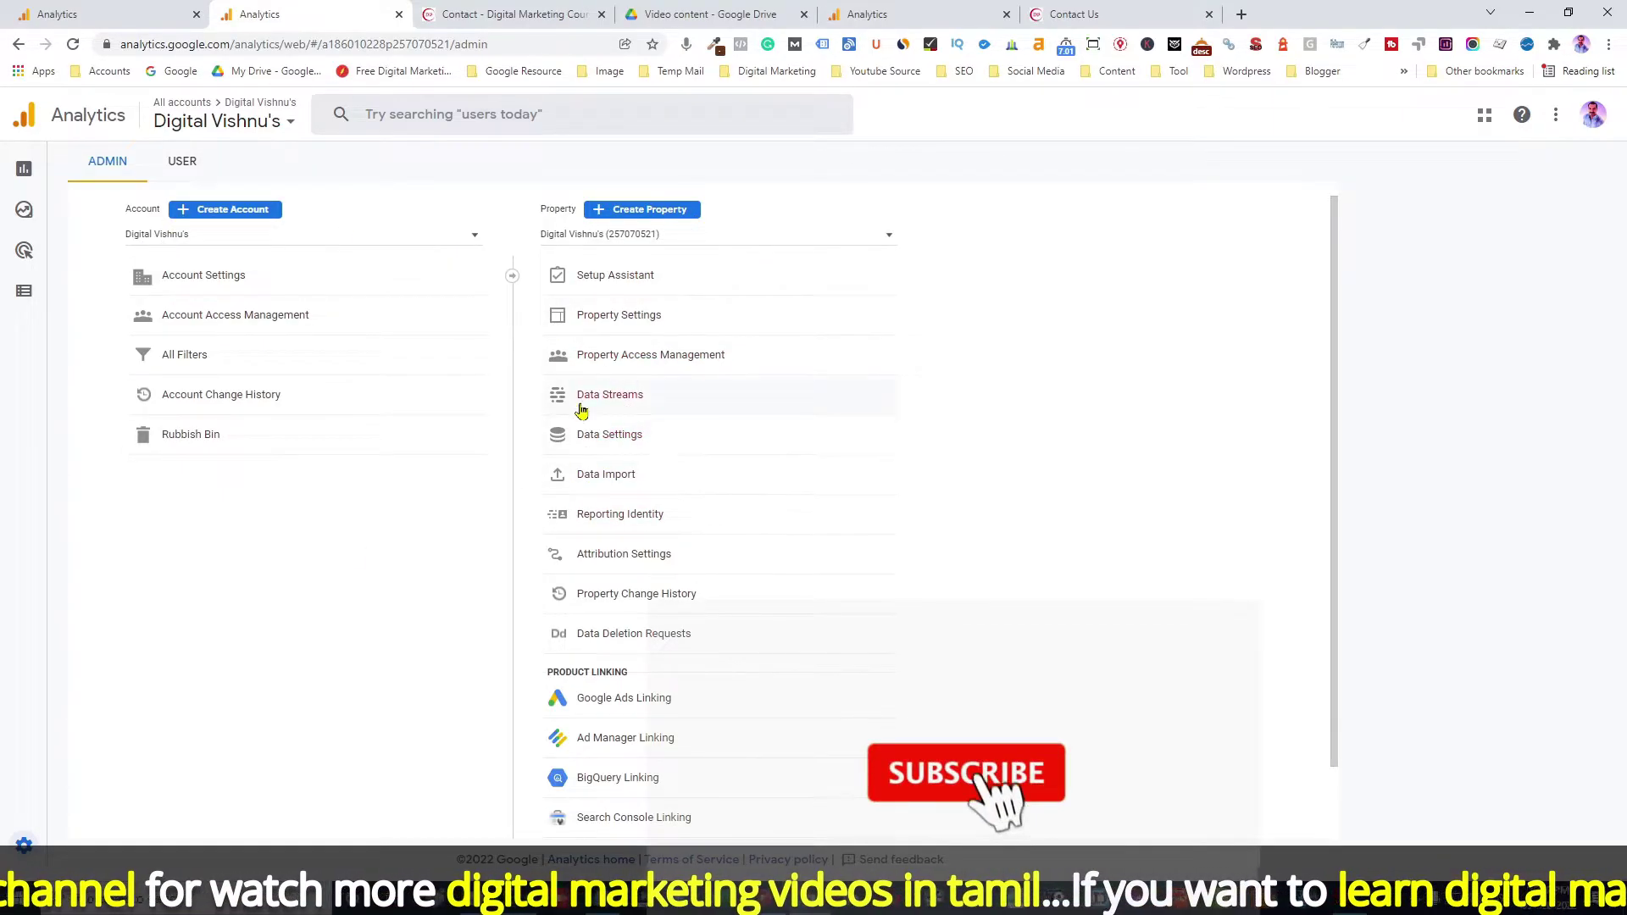
click(632, 406)
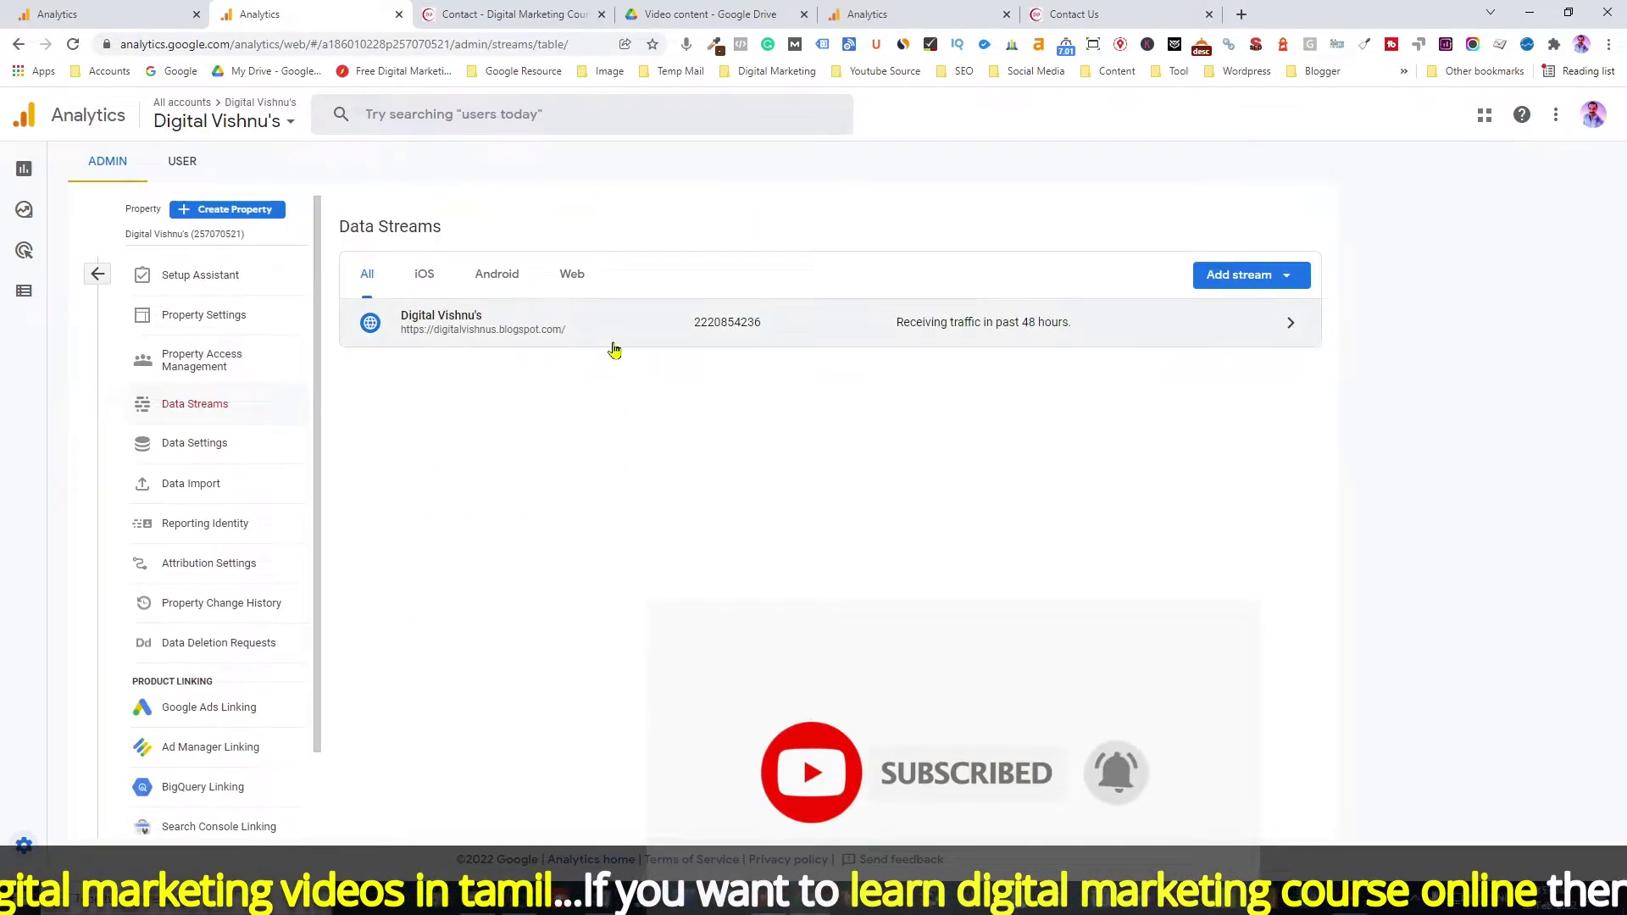
click(612, 337)
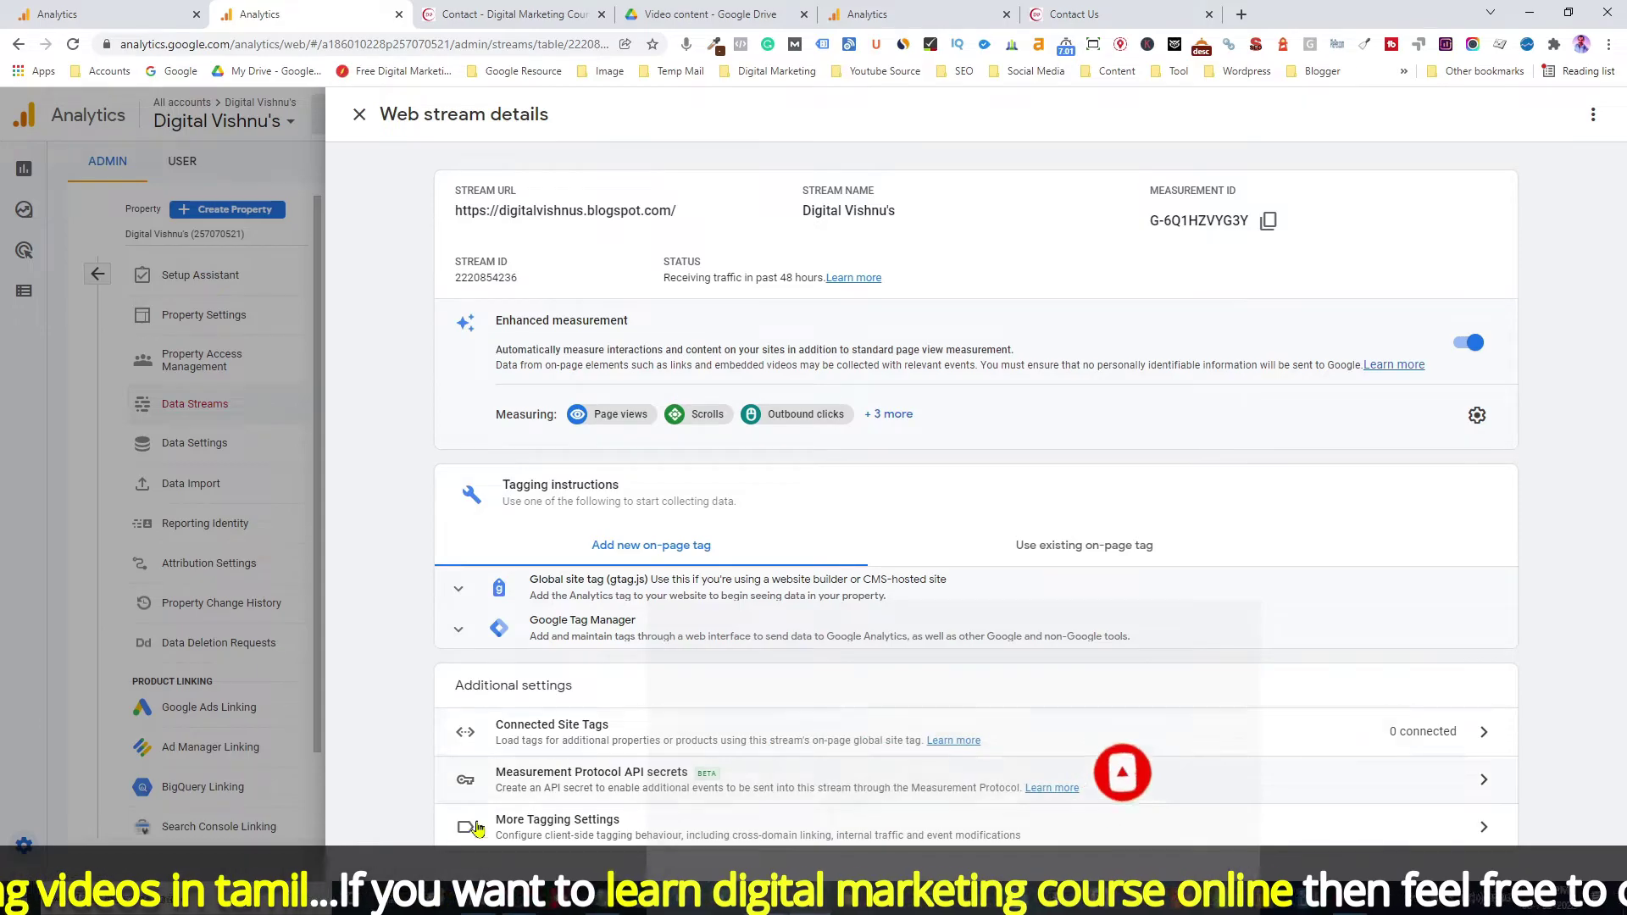
click(591, 829)
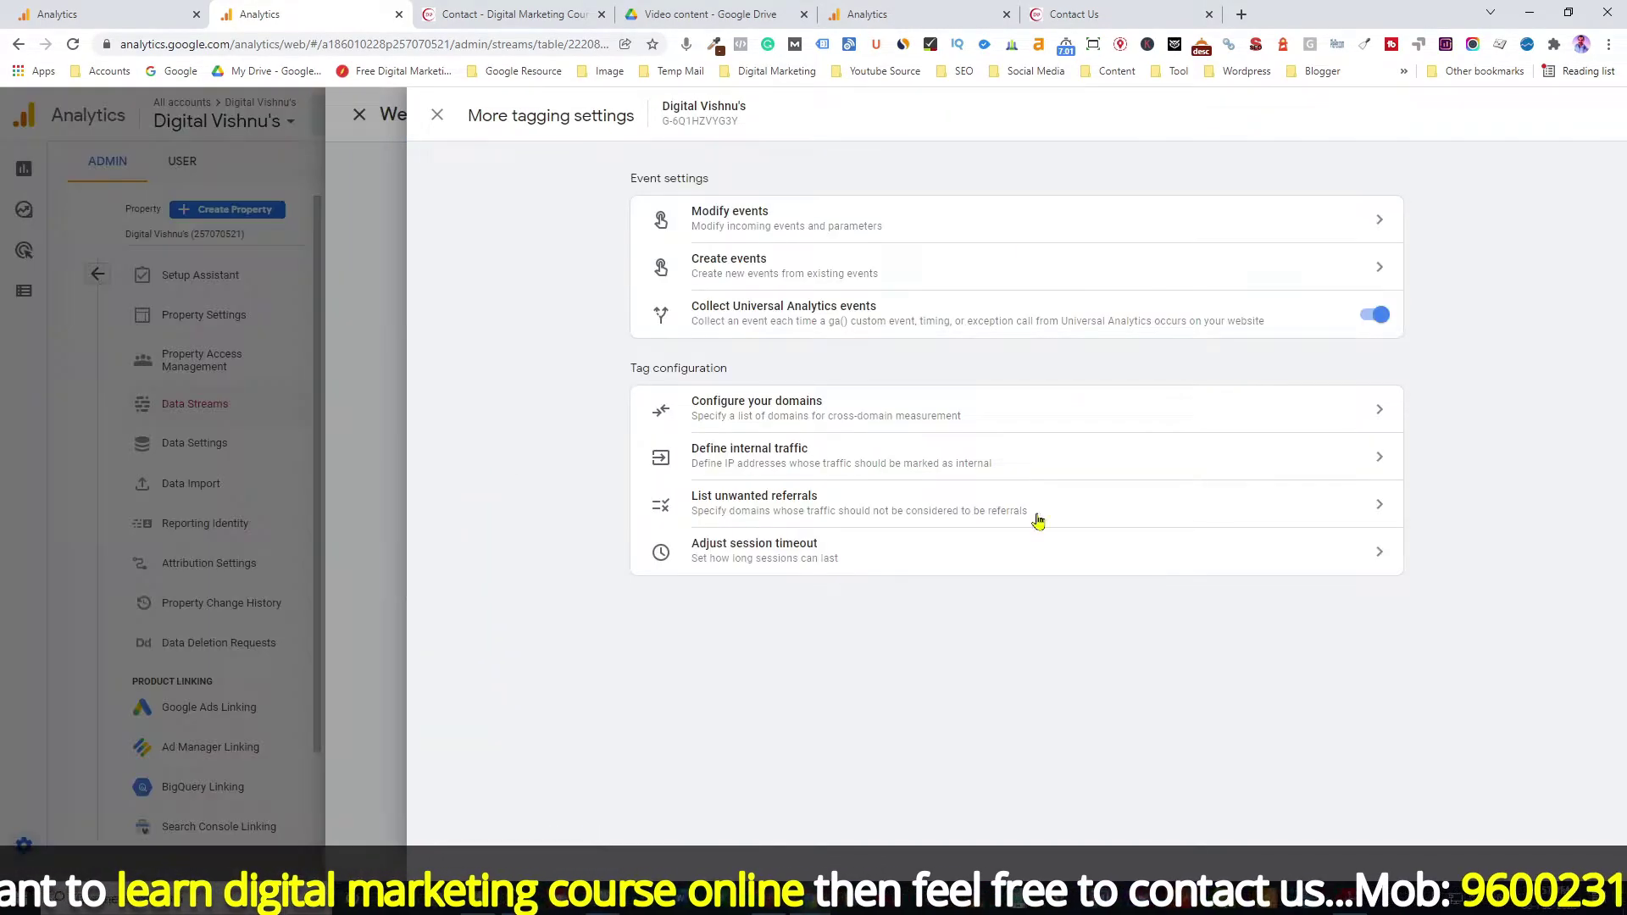
click(748, 275)
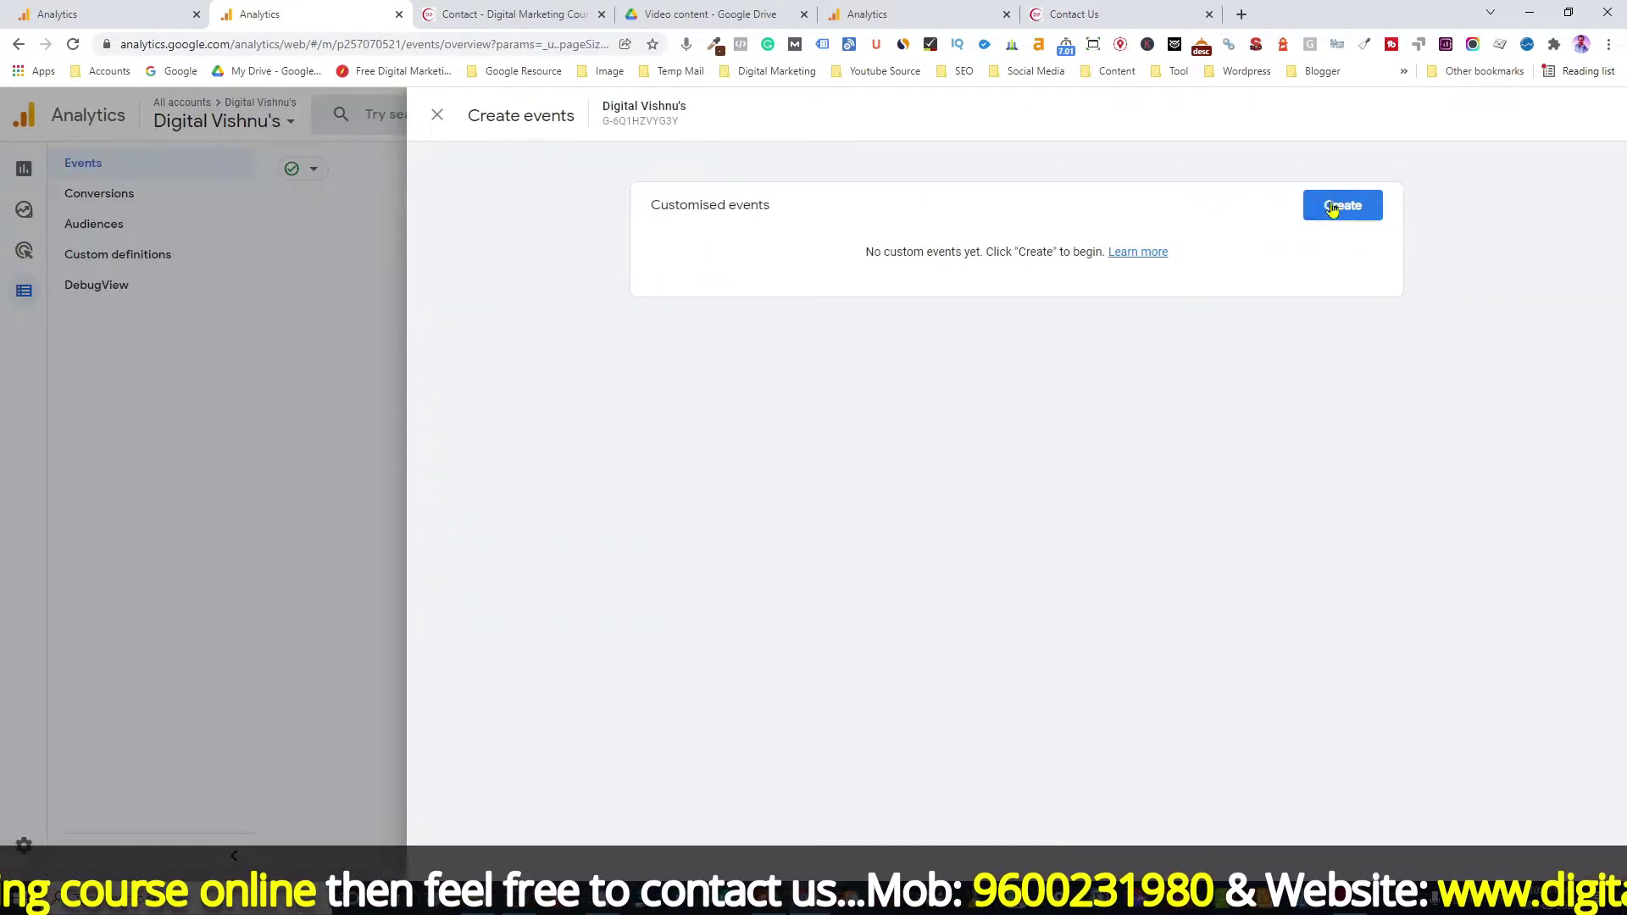
Start a new custom event and name it Generate_lead.
click(1340, 216)
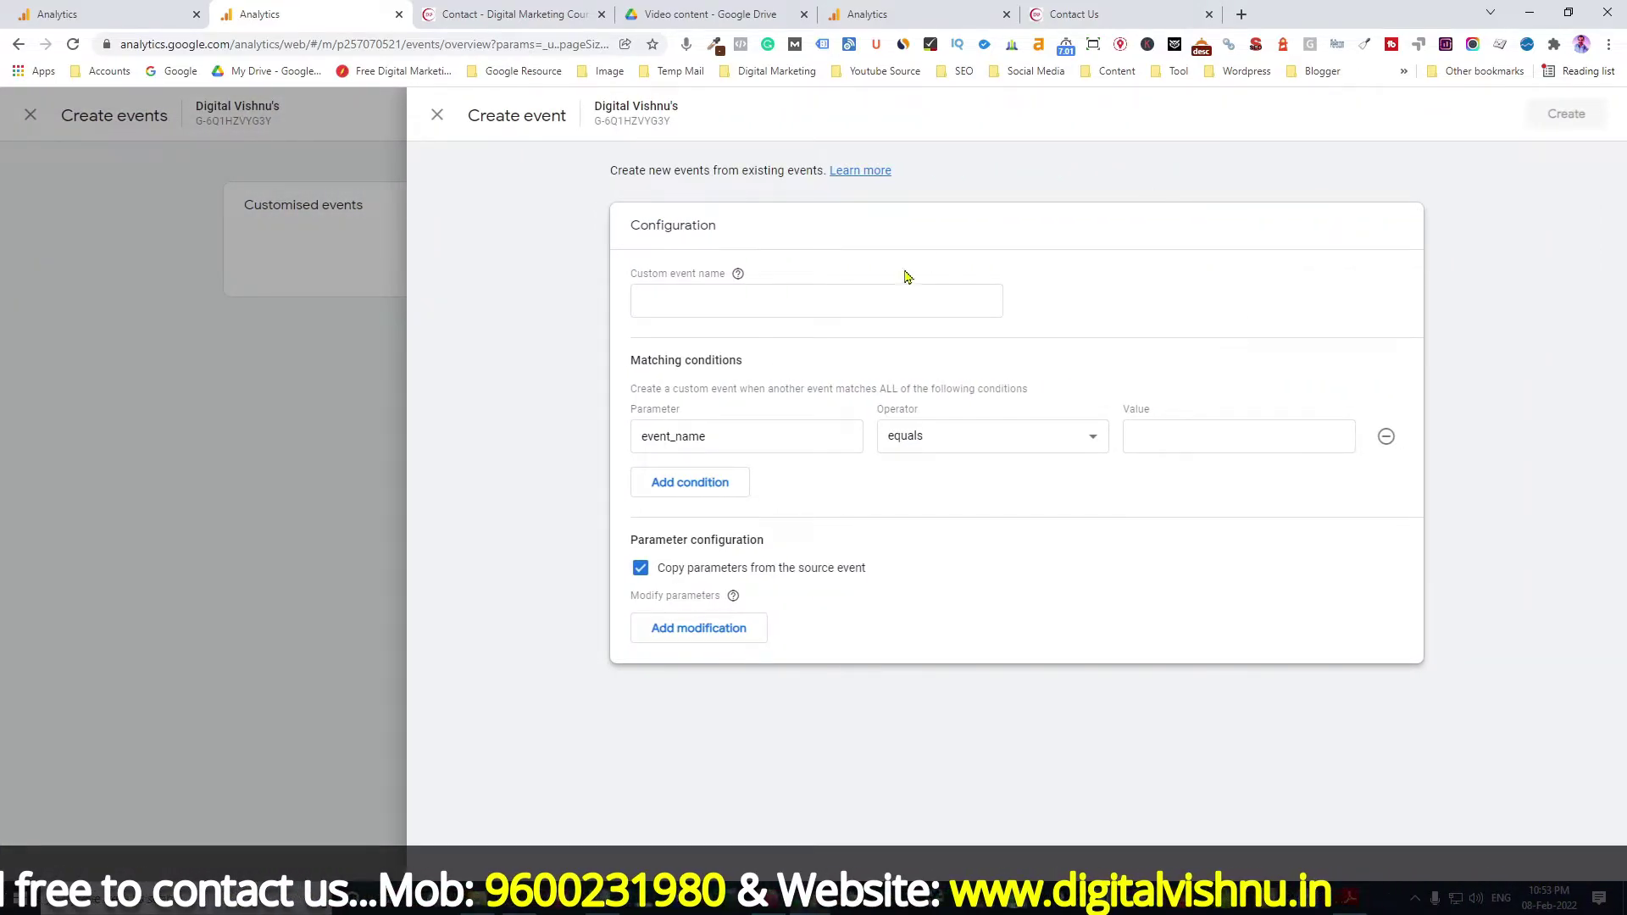
click(676, 303)
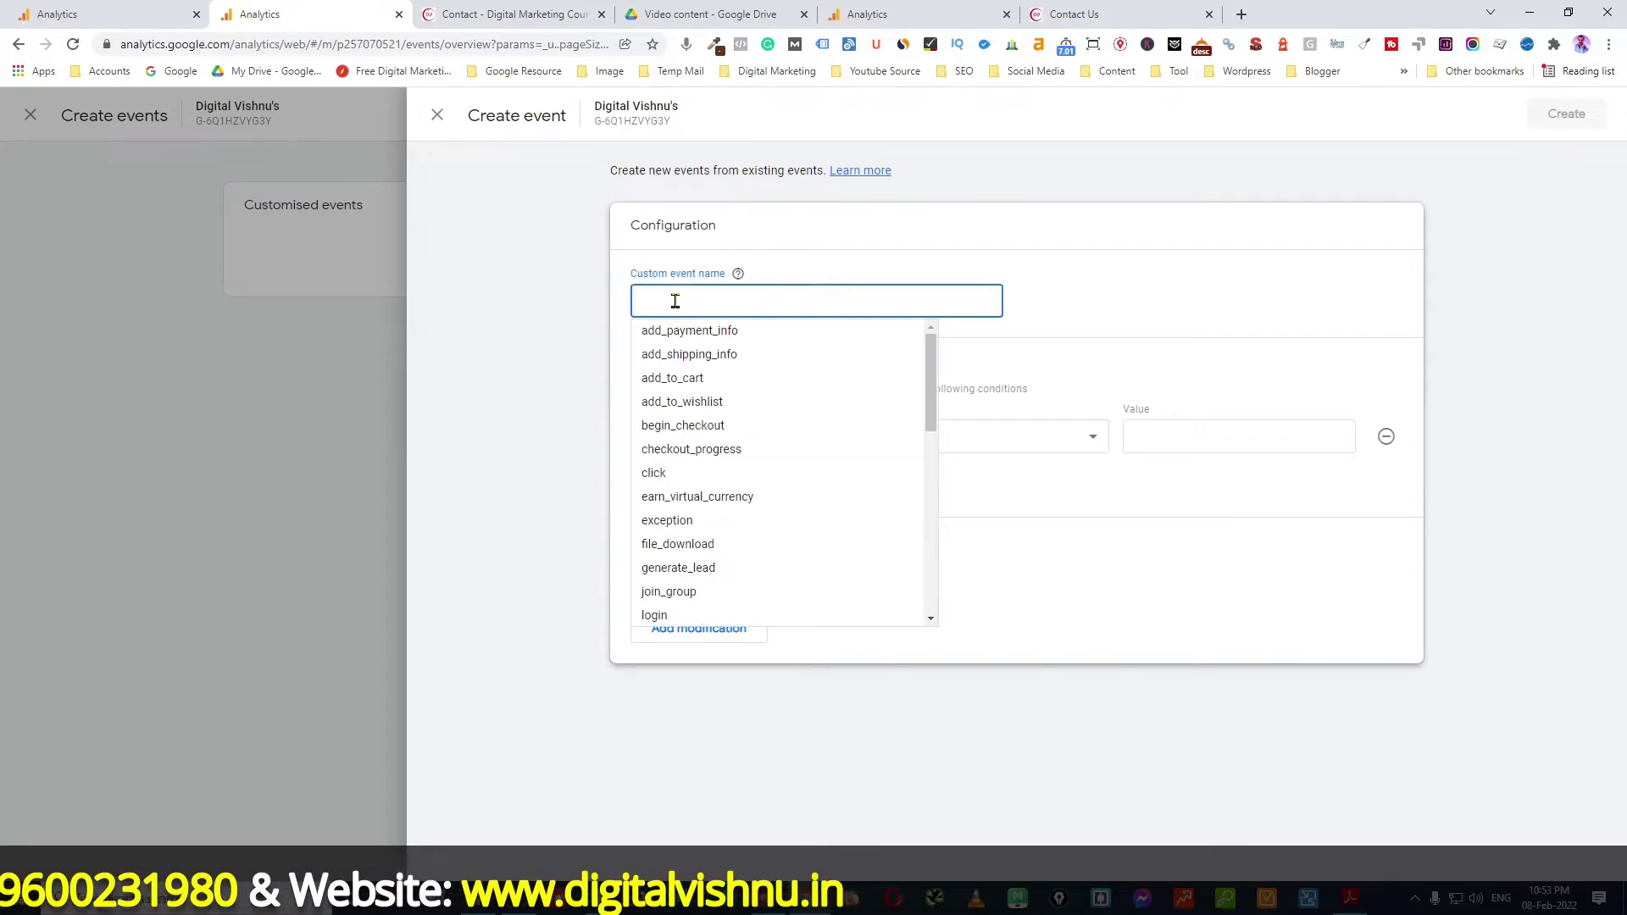
text(Ge)
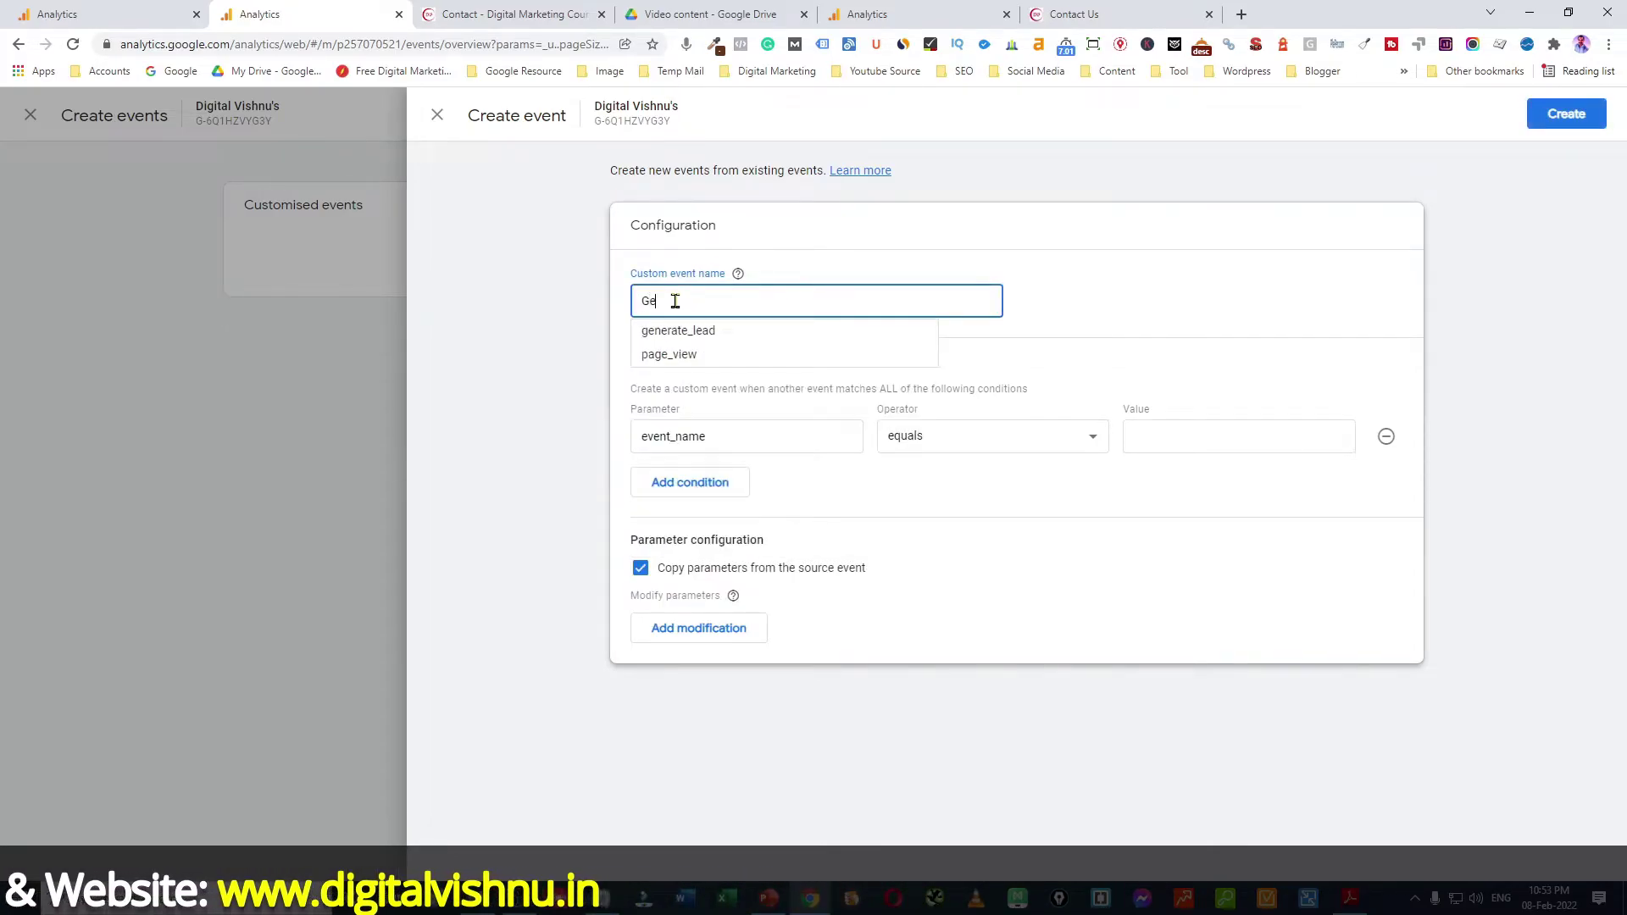
text(nerate)
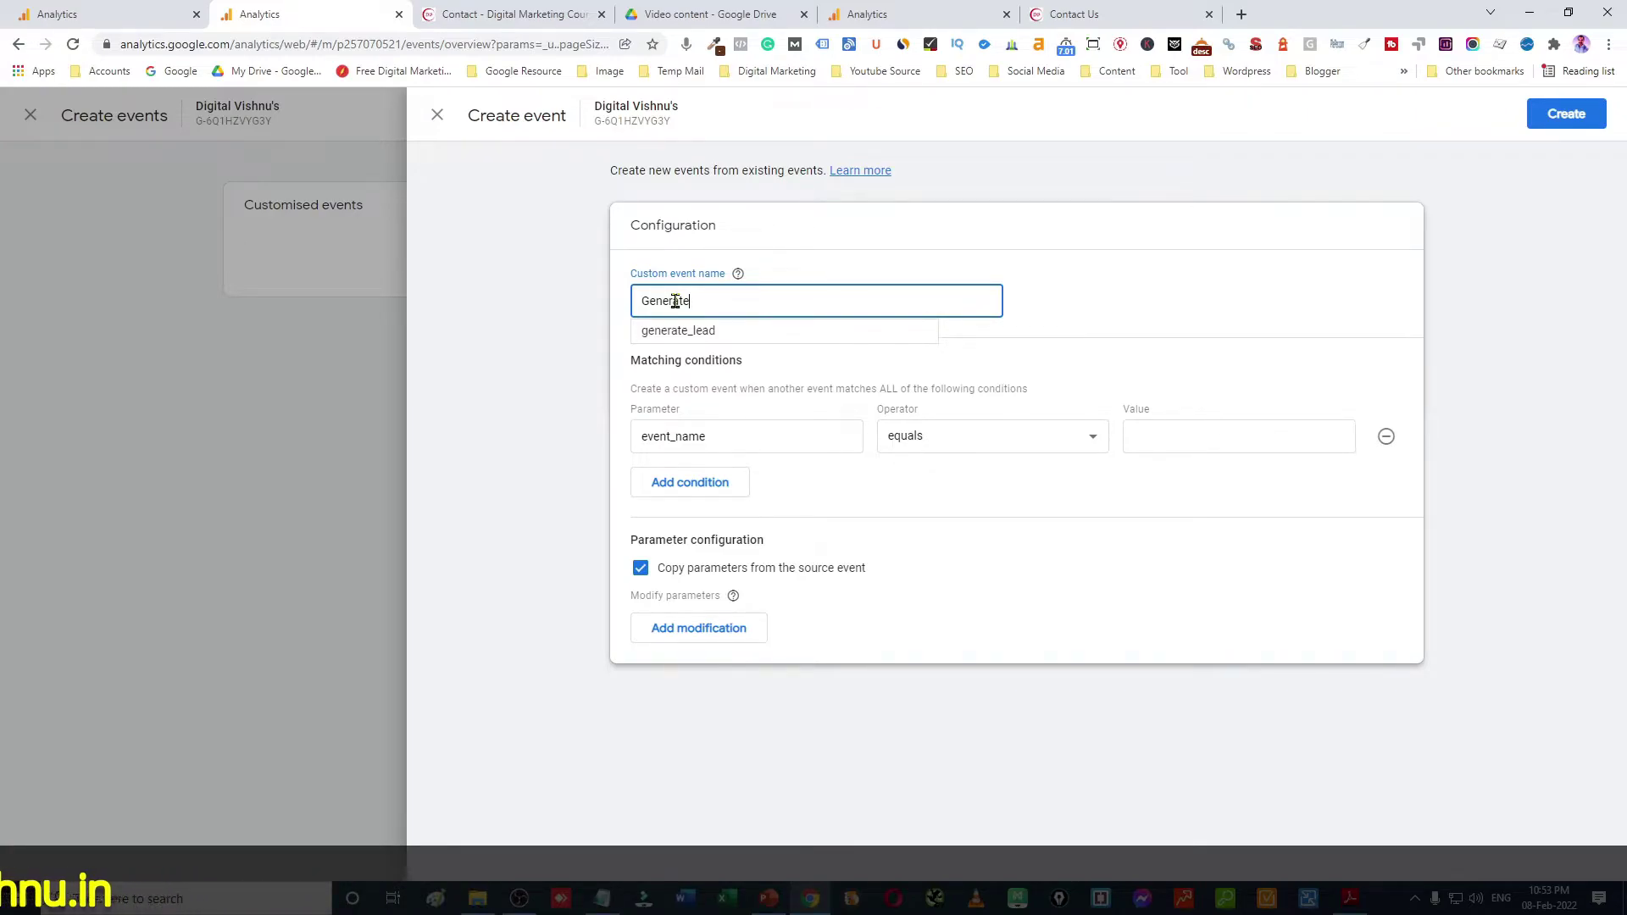
text(_lead)
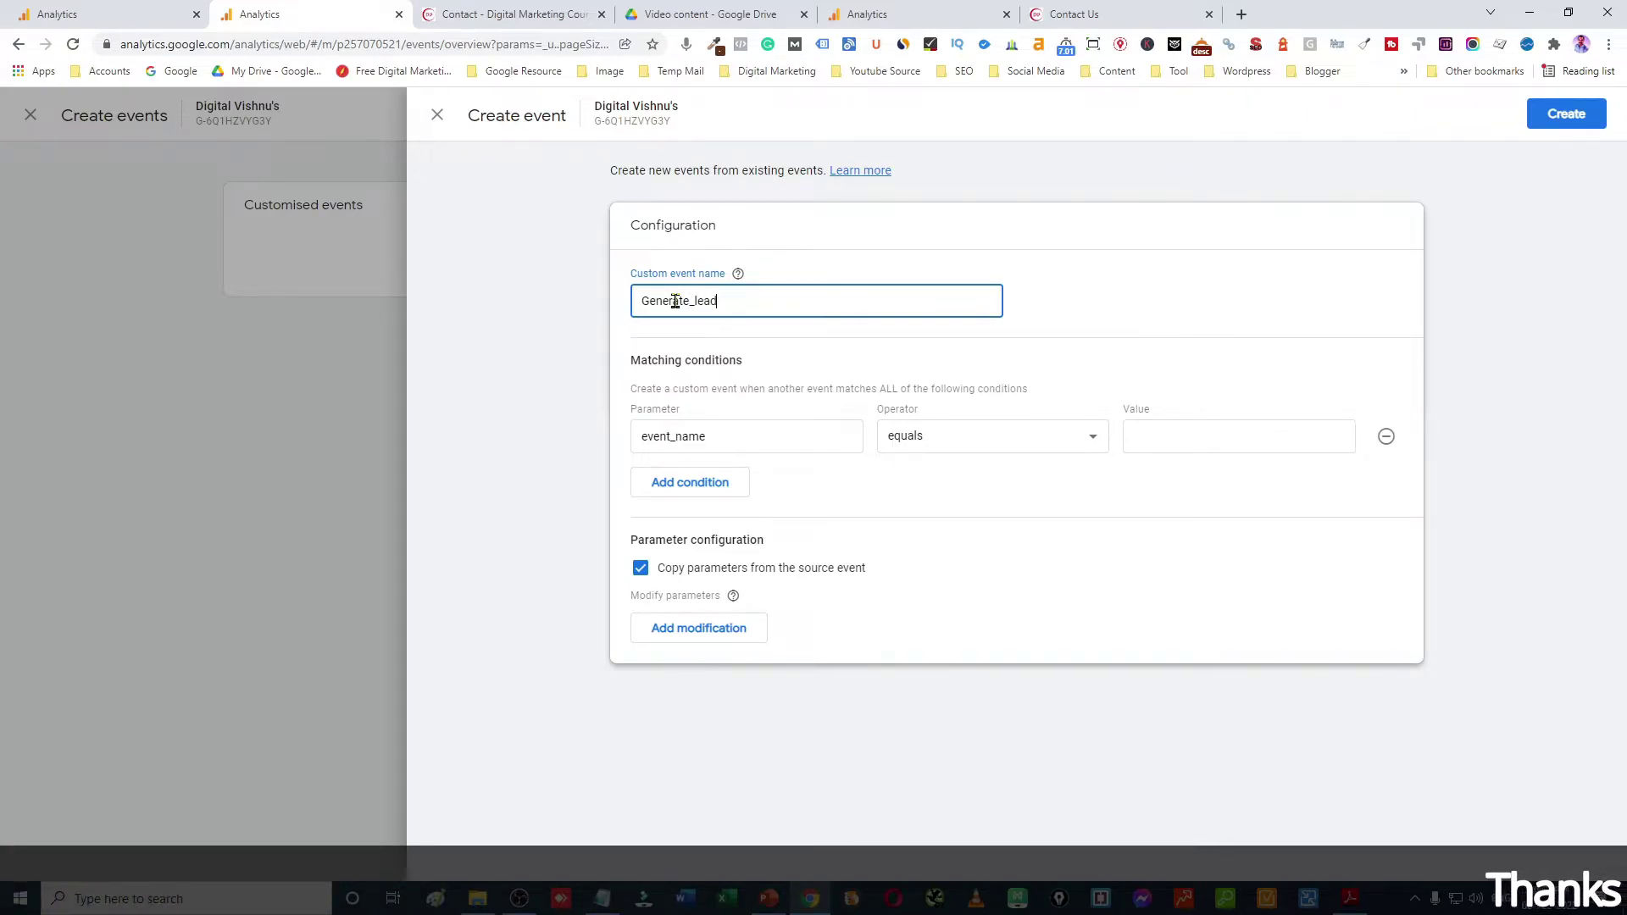
Set the event's matching condition to page_location contains thank-you and create the event.
click(727, 436)
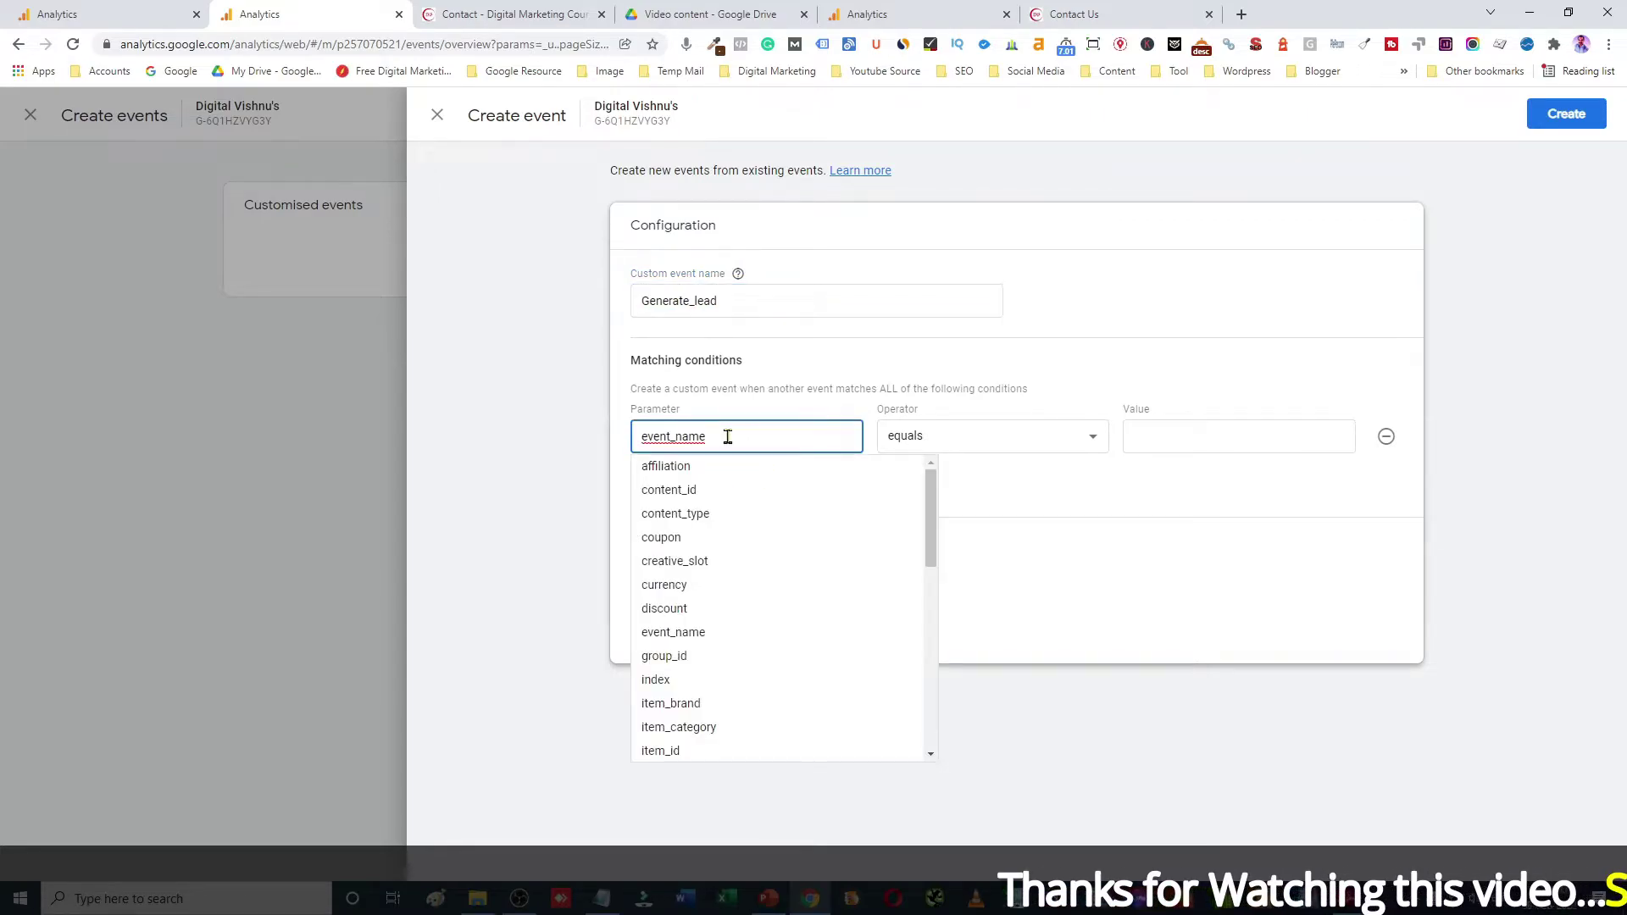
scroll(781, 563, down, 4)
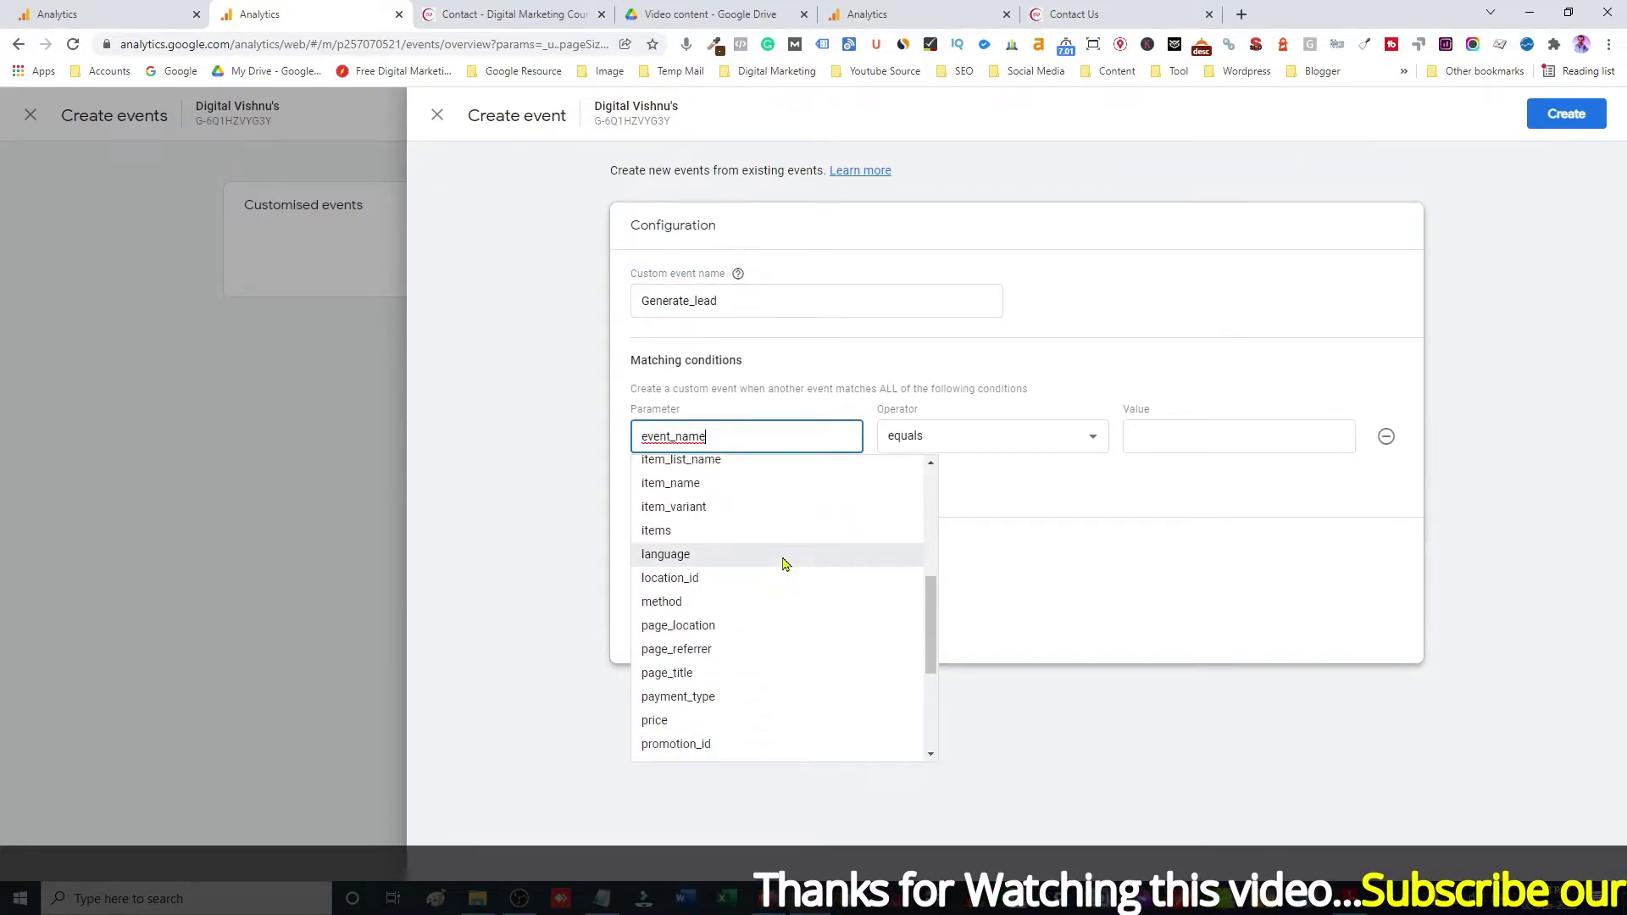
click(679, 627)
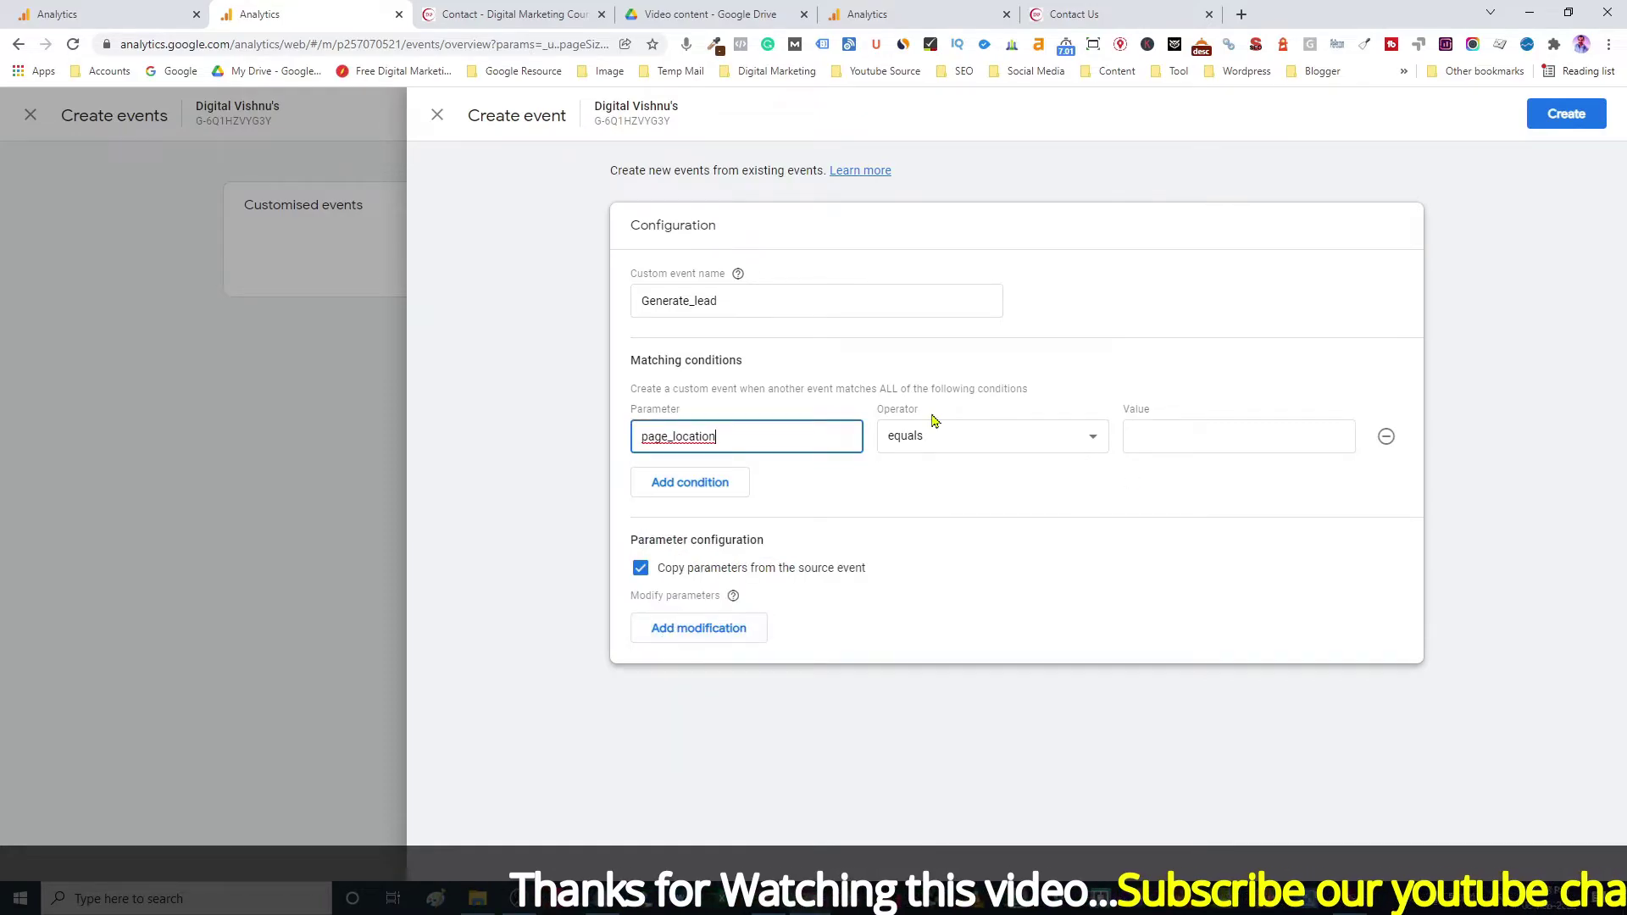
click(947, 439)
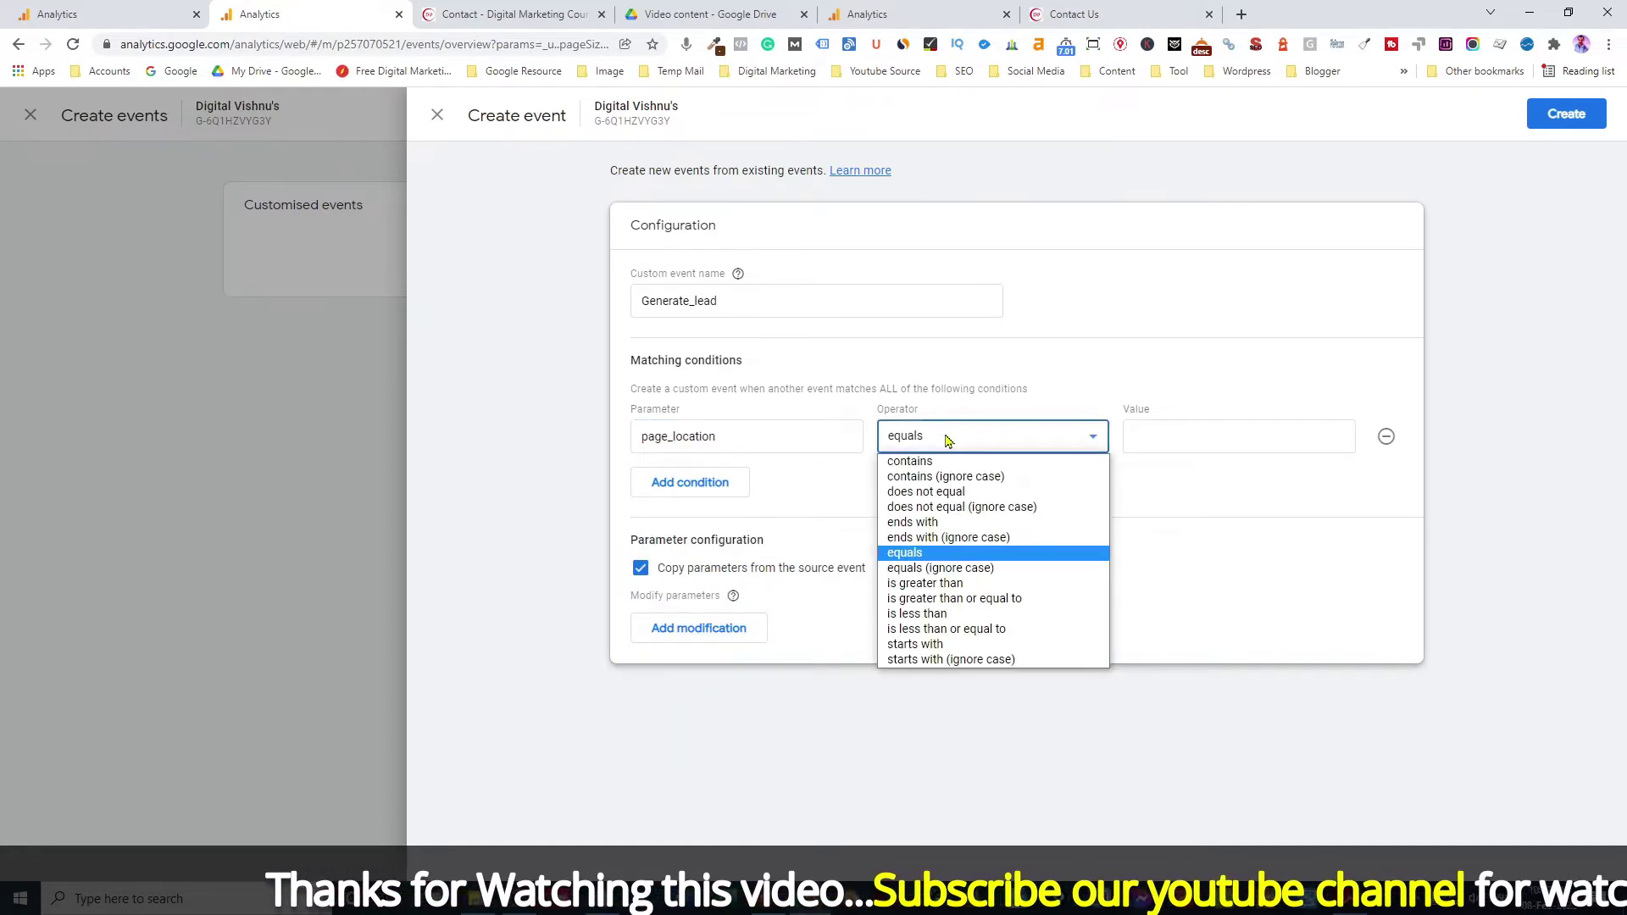
click(917, 463)
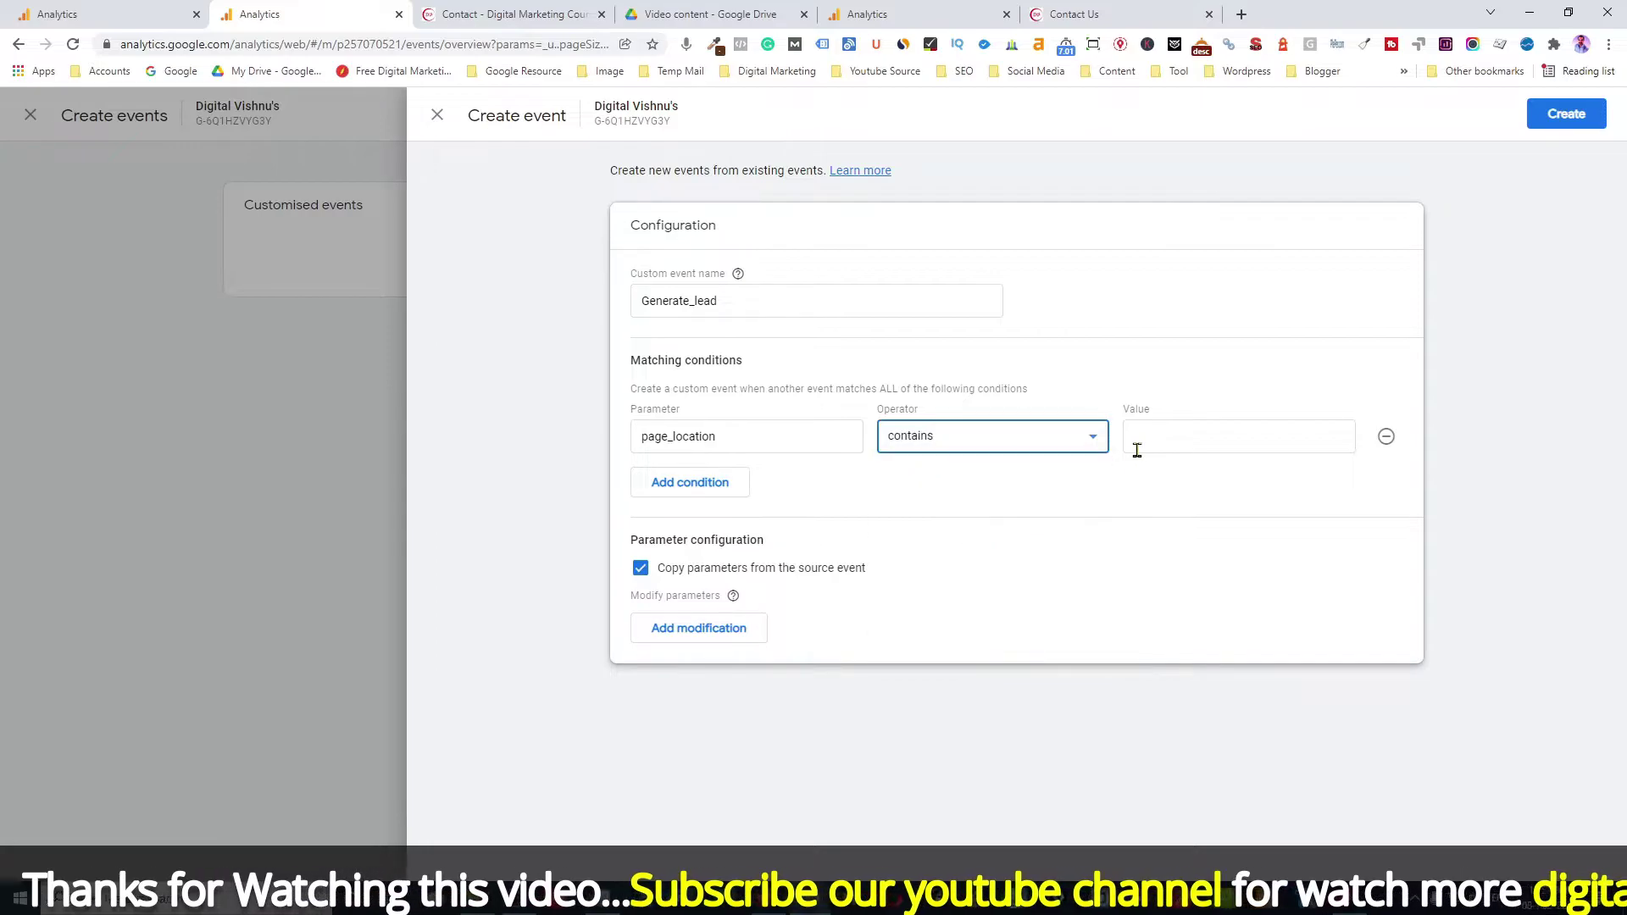
click(1177, 433)
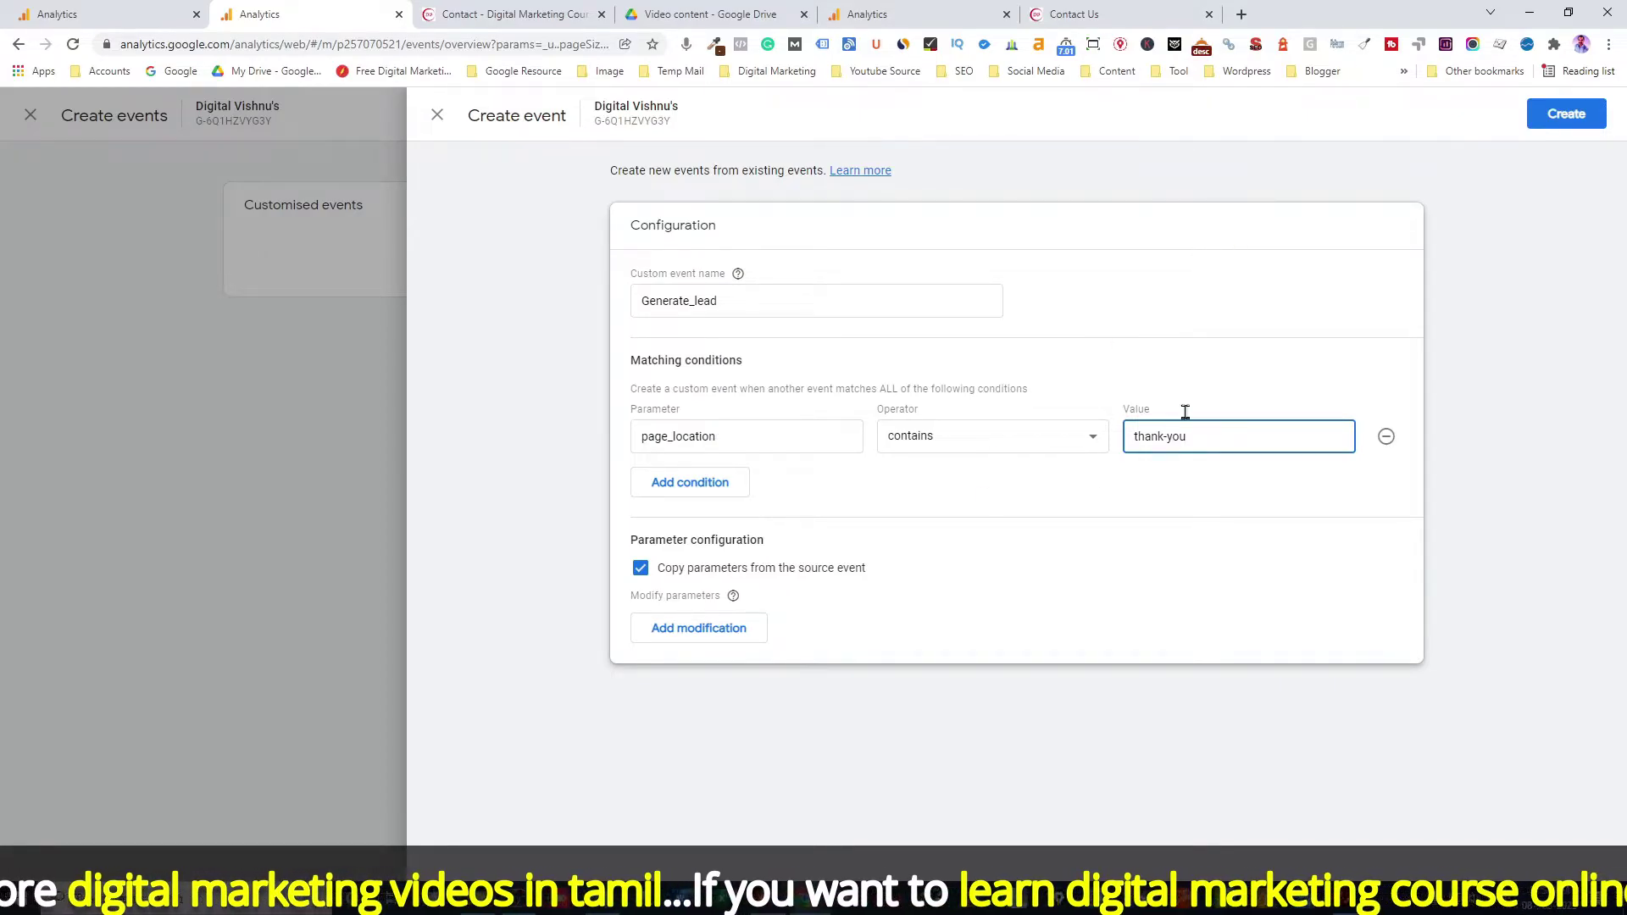
click(1561, 118)
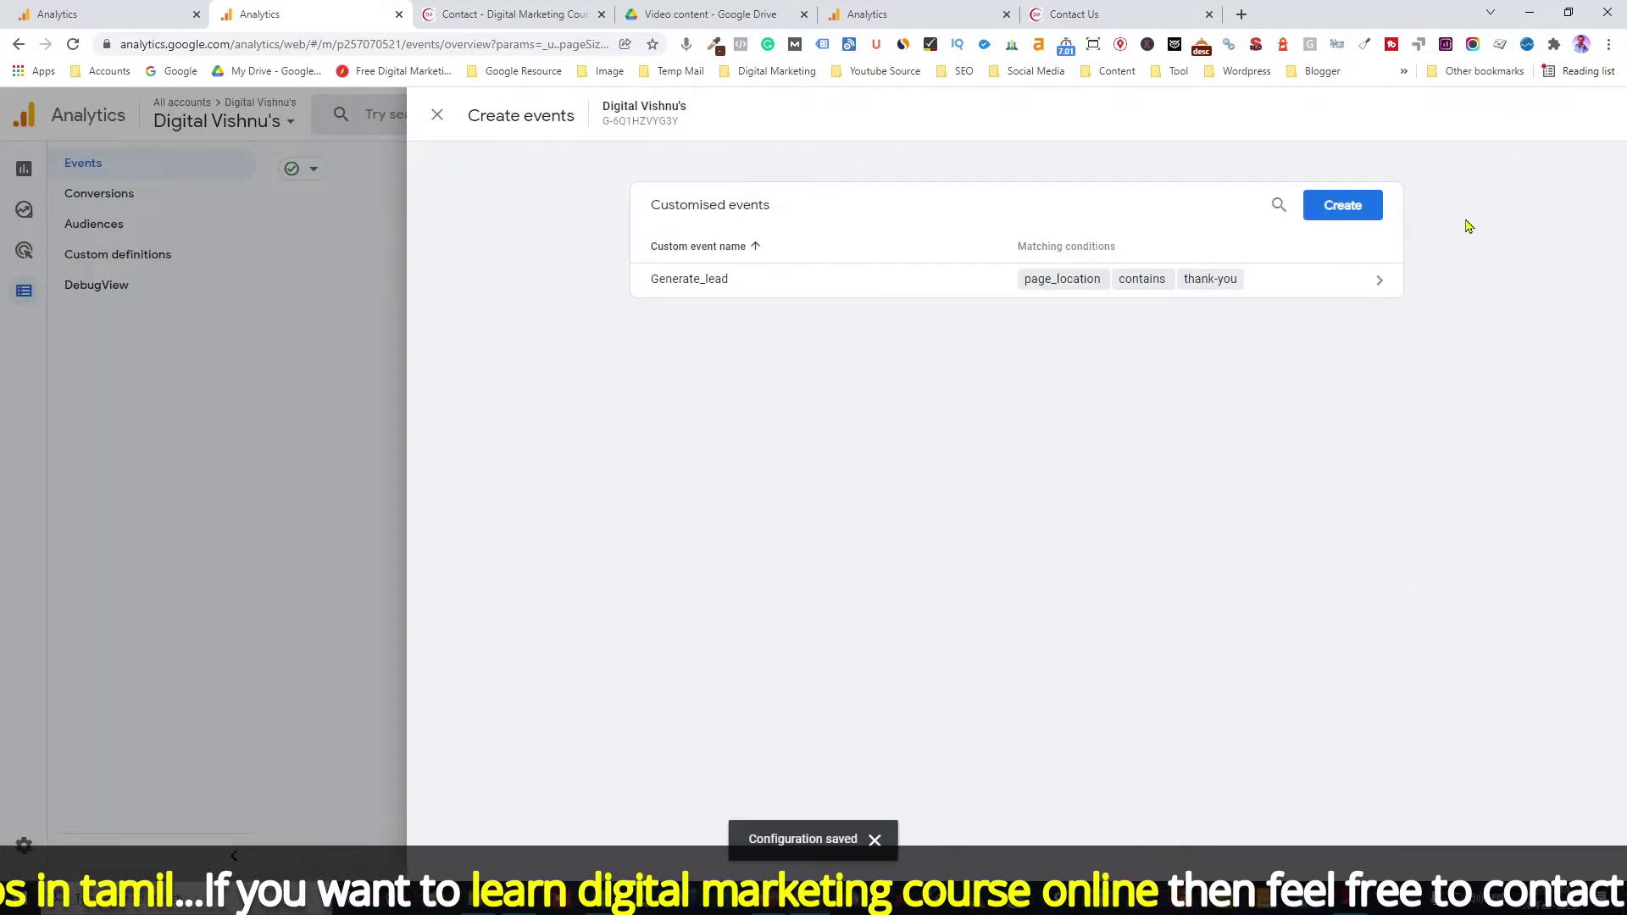
Close the custom events list, dismiss the conversion tip and return to the Reports snapshot.
click(438, 116)
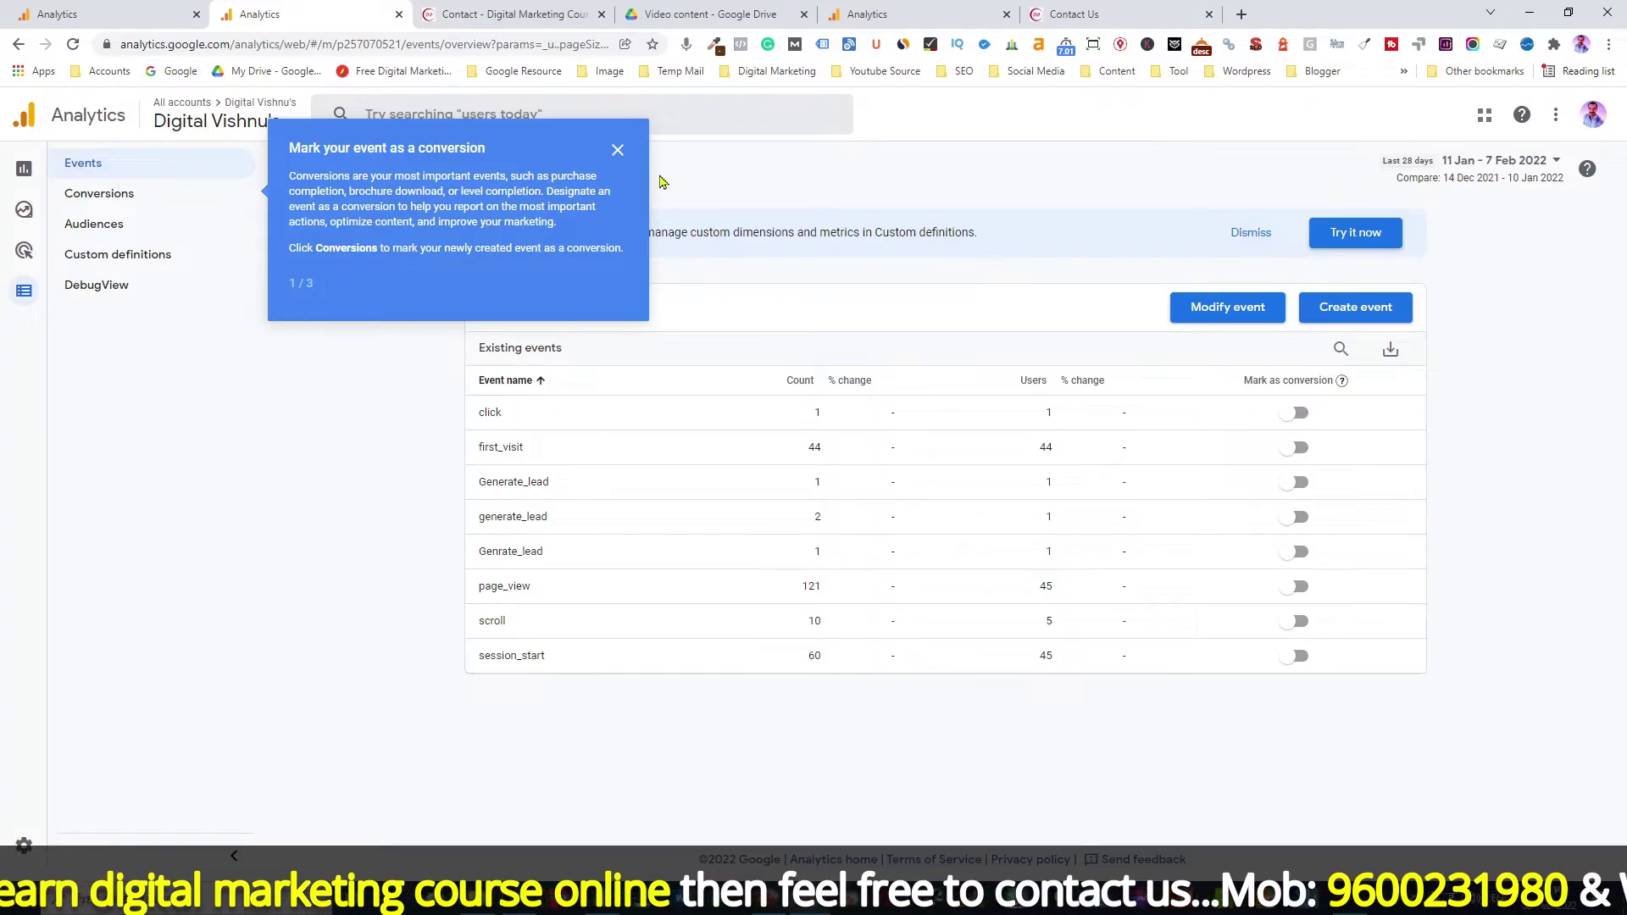
click(621, 152)
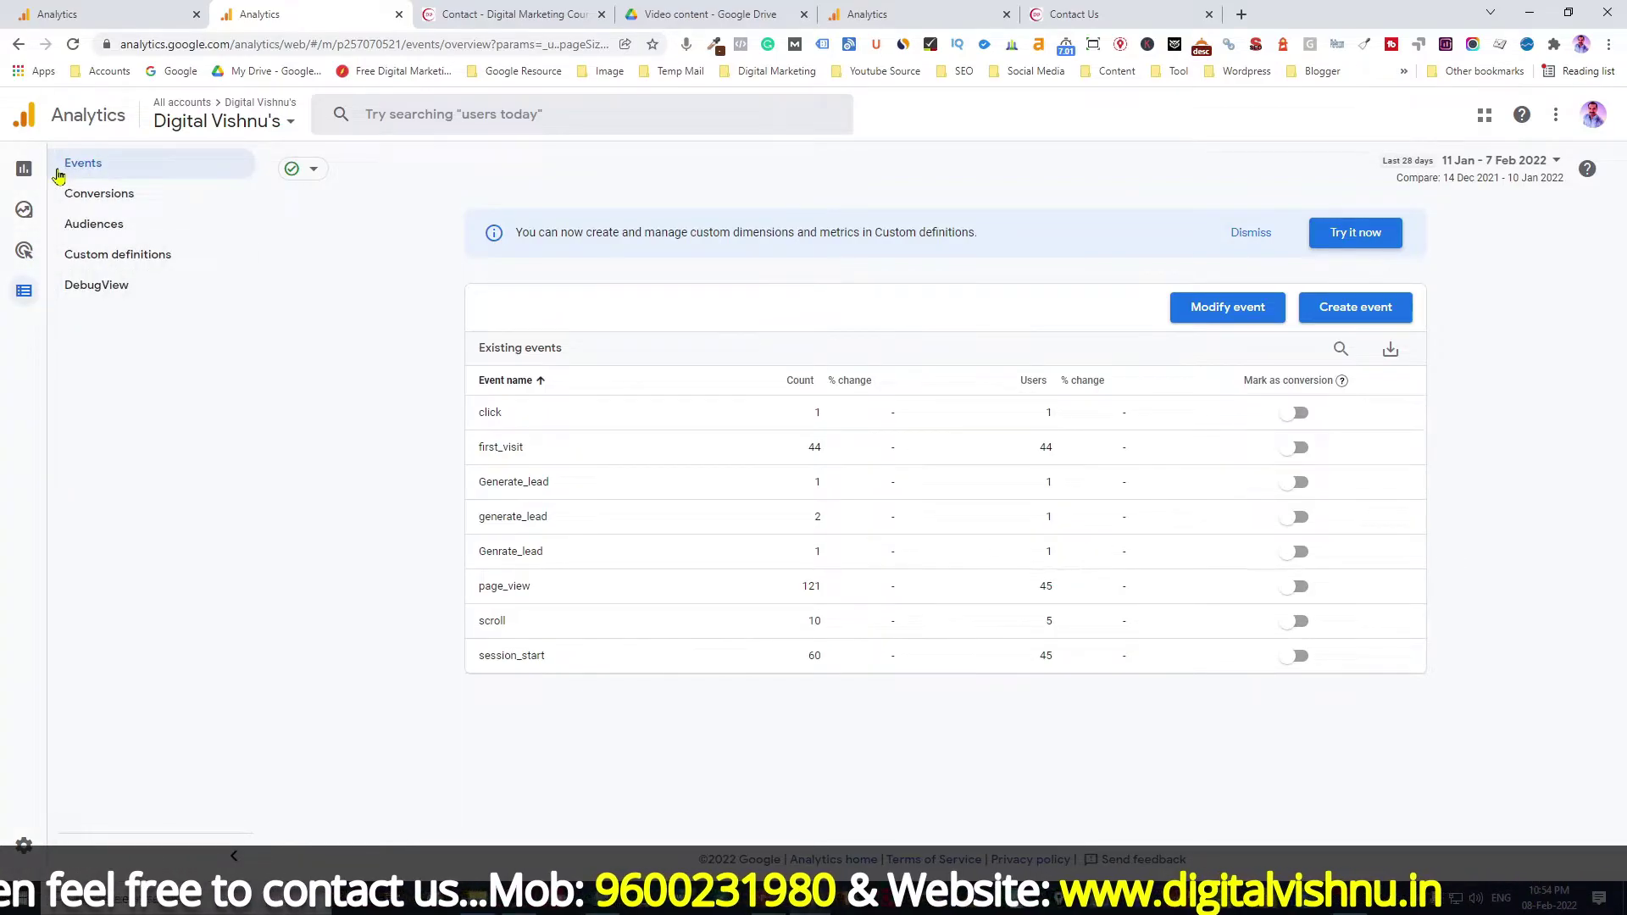
click(21, 168)
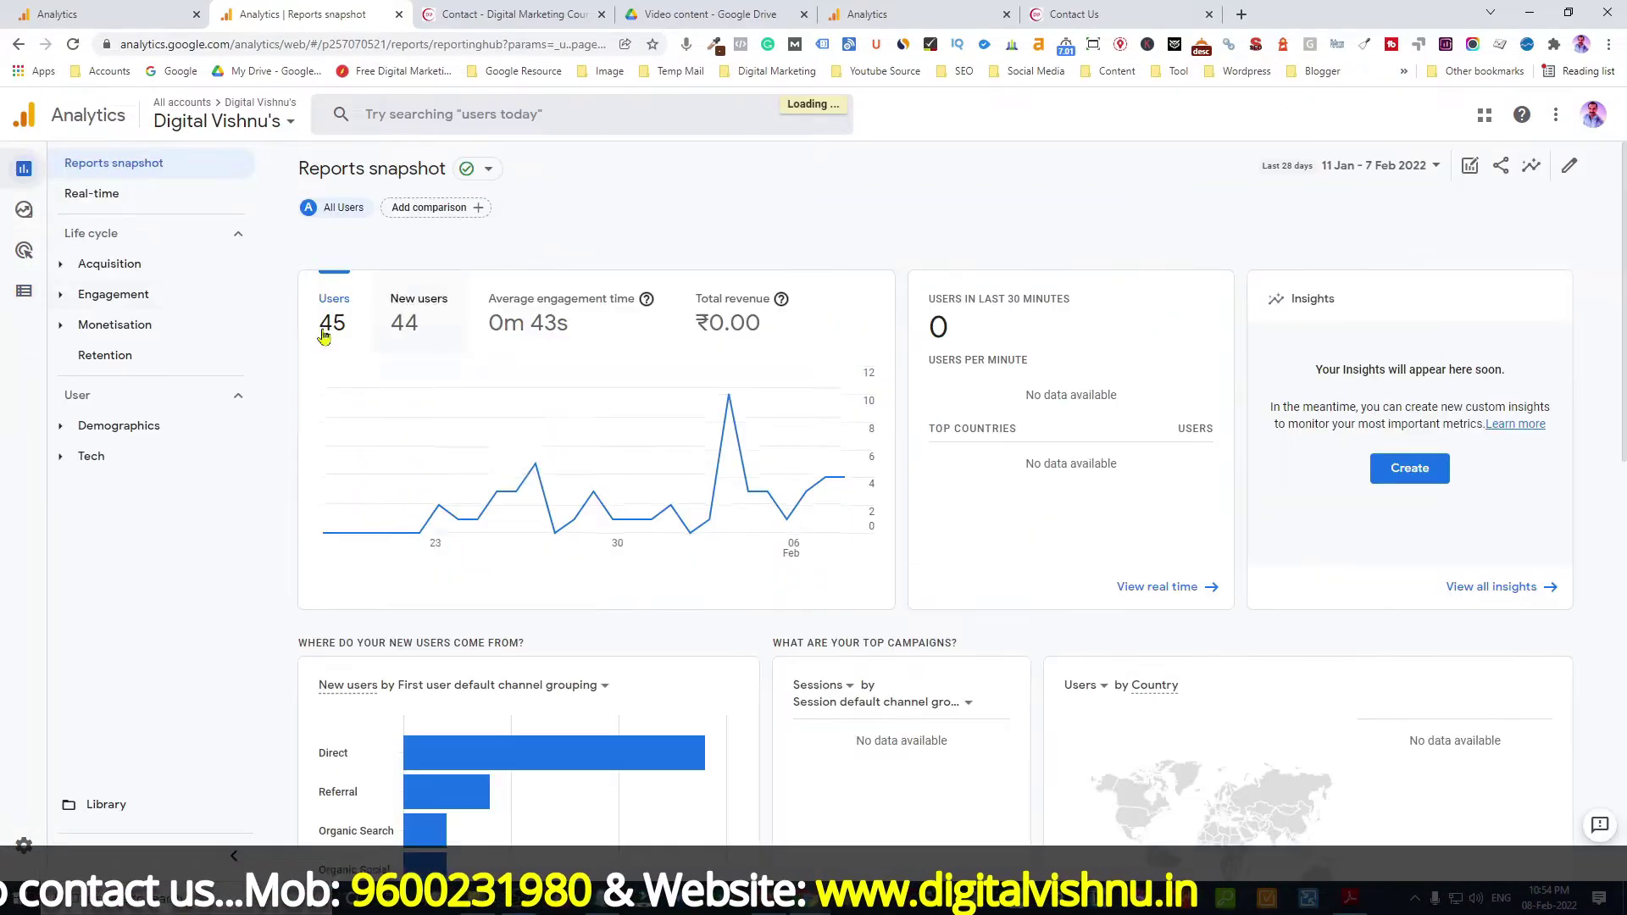
Open the Traffic acquisition report and examine the conversions by session default channel grouping.
click(60, 268)
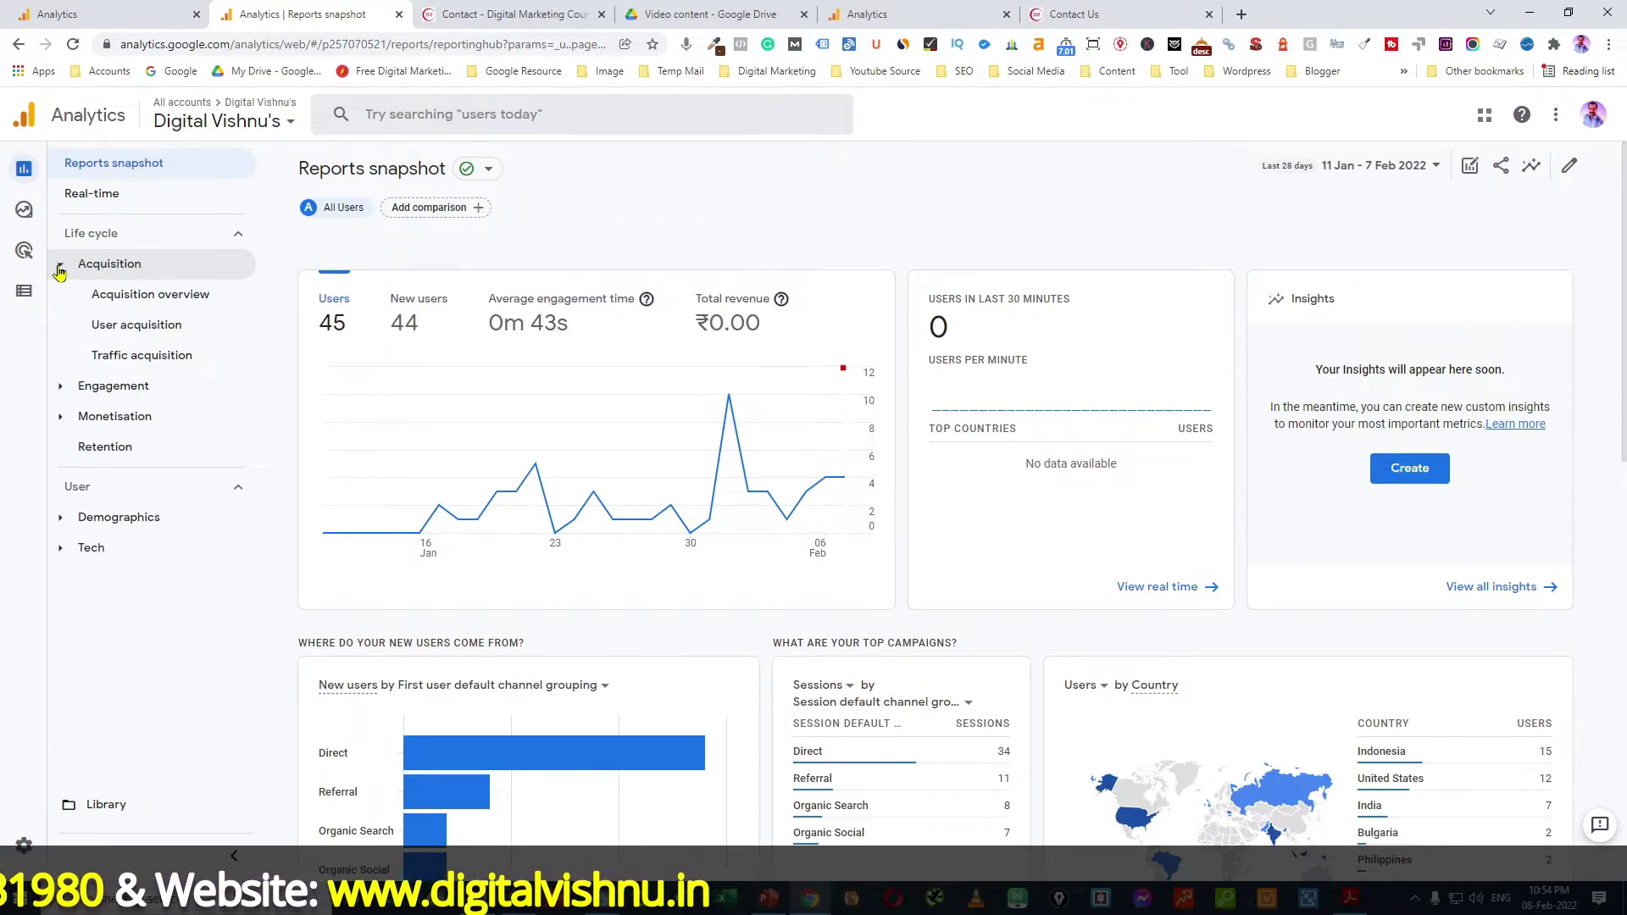
click(170, 360)
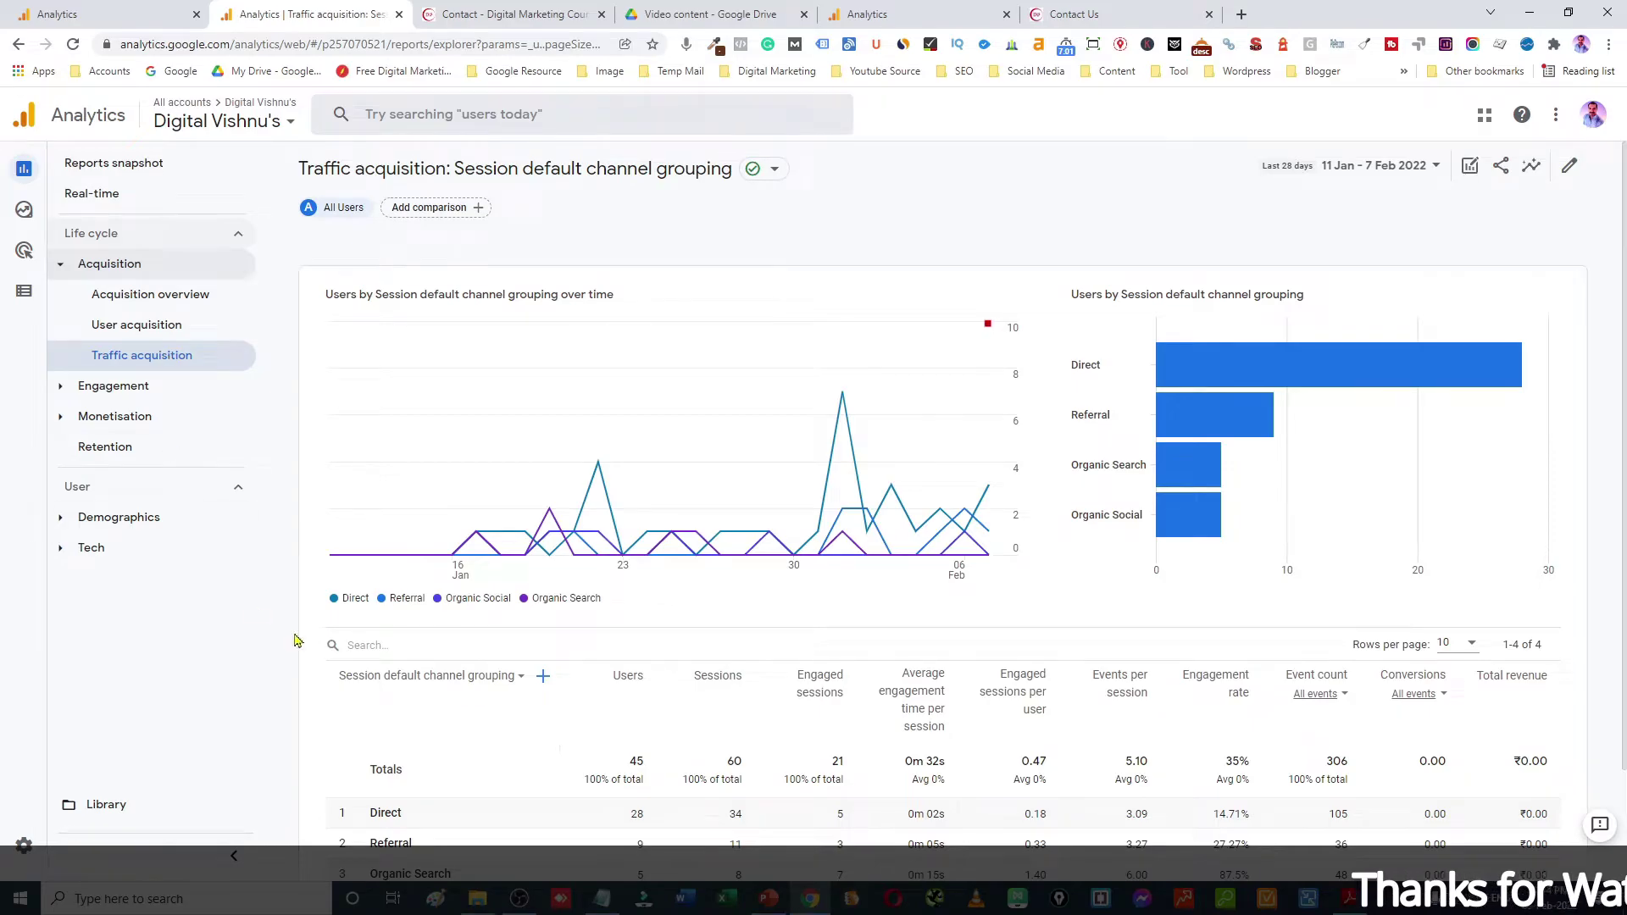
scroll(1472, 686, down, 2)
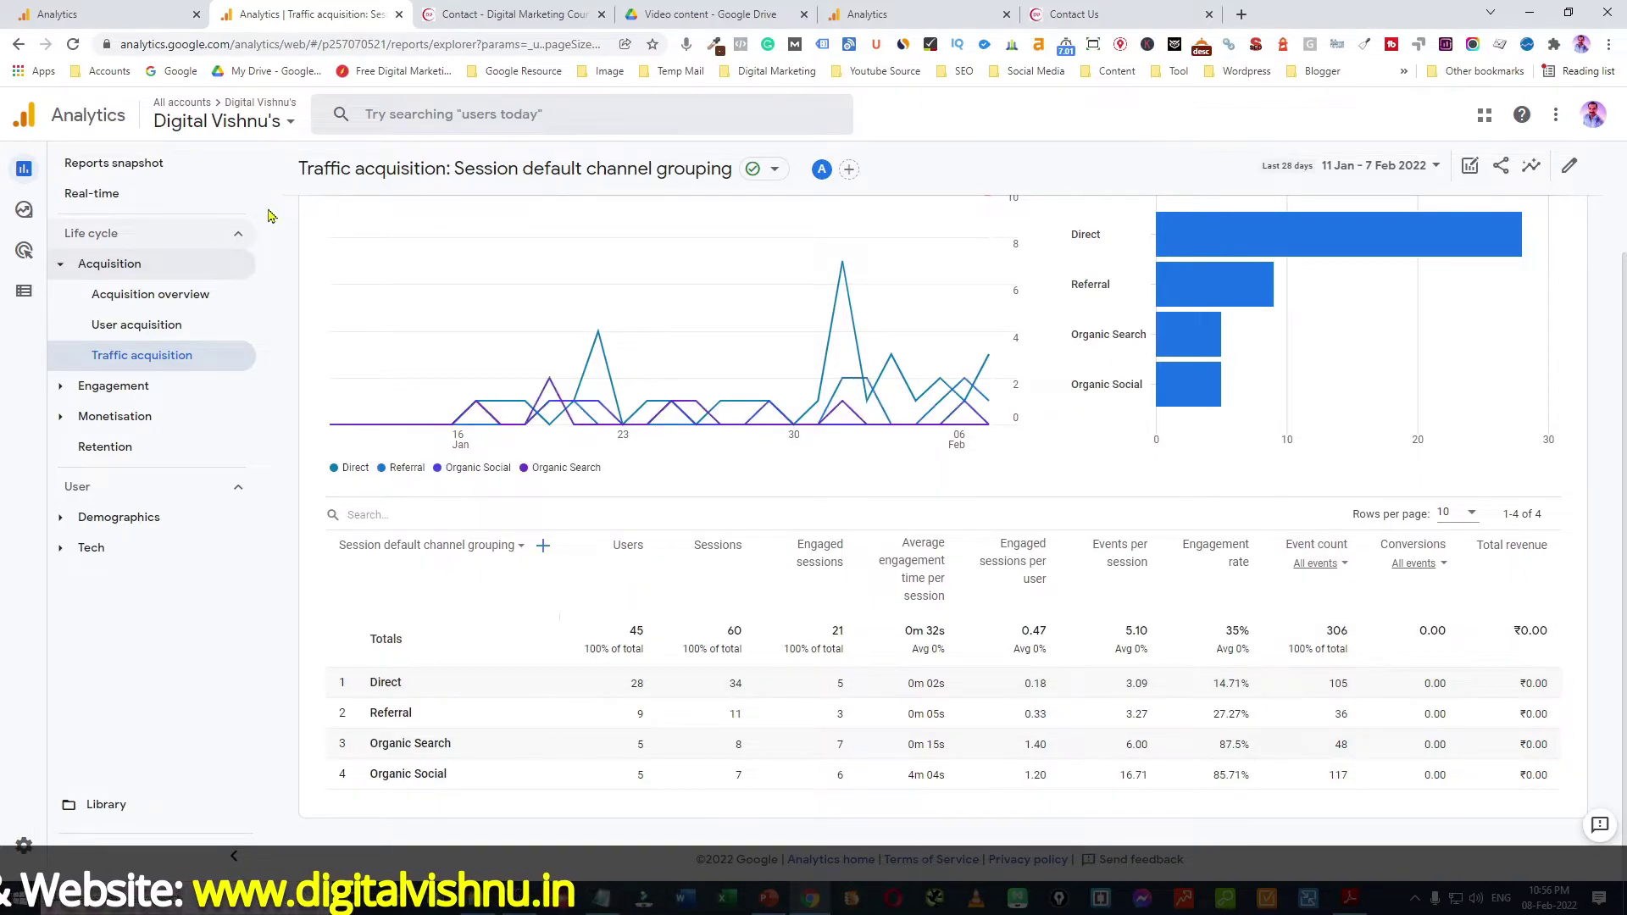
Switch to Google Tag Manager in a new browser tab and open the tags list of the digitalvishnus.blogspot.com container.
click(1241, 14)
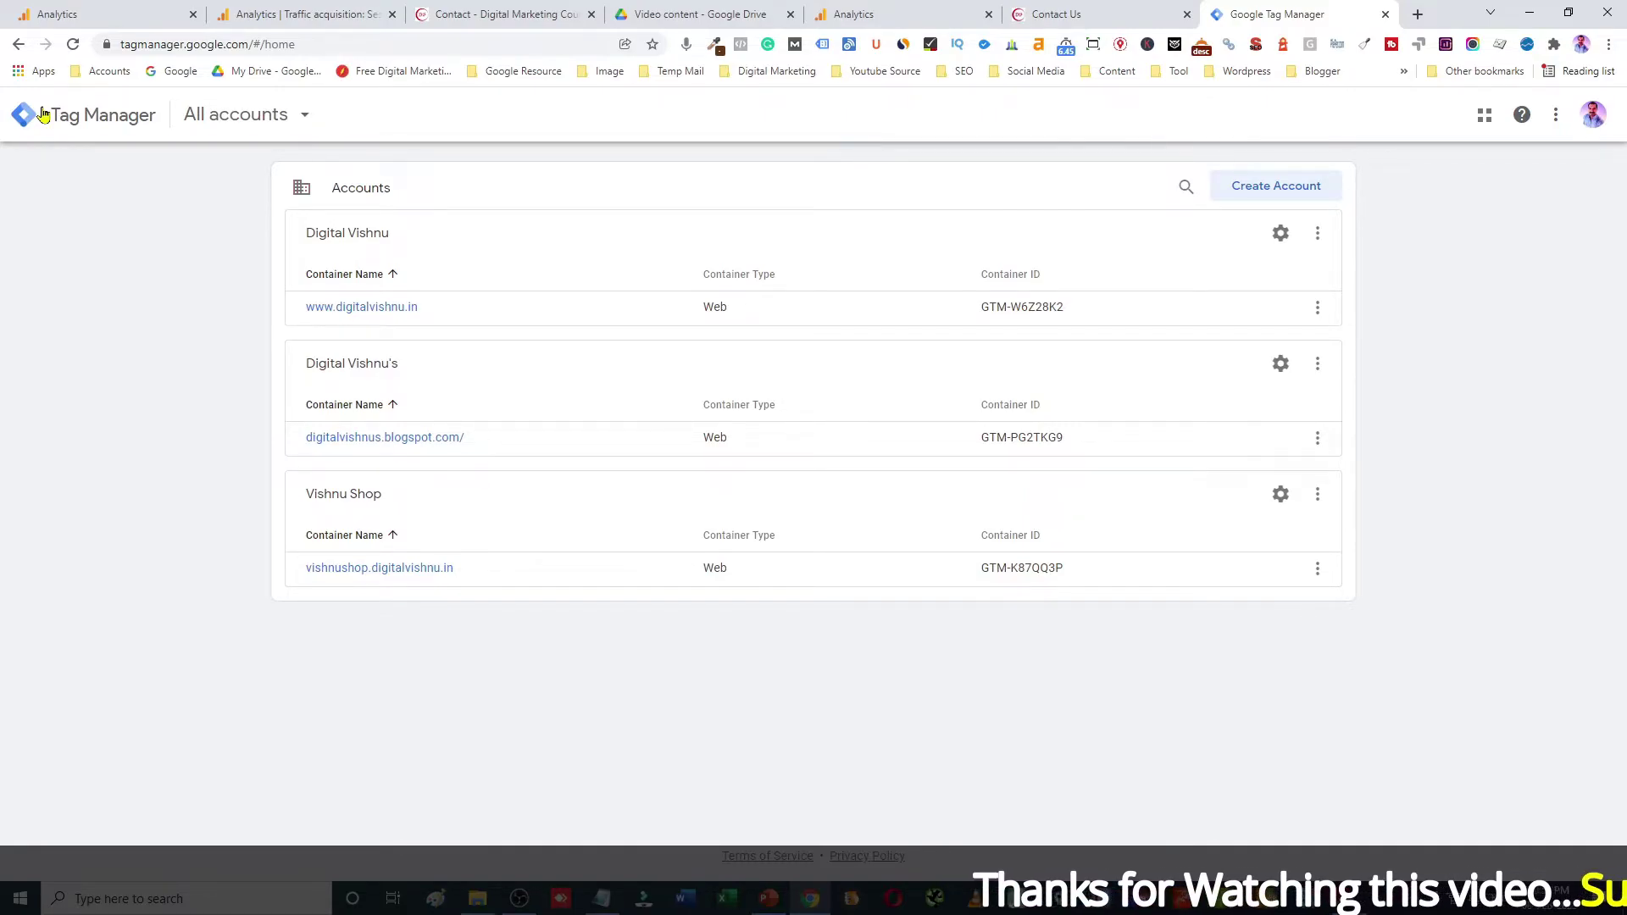
click(381, 448)
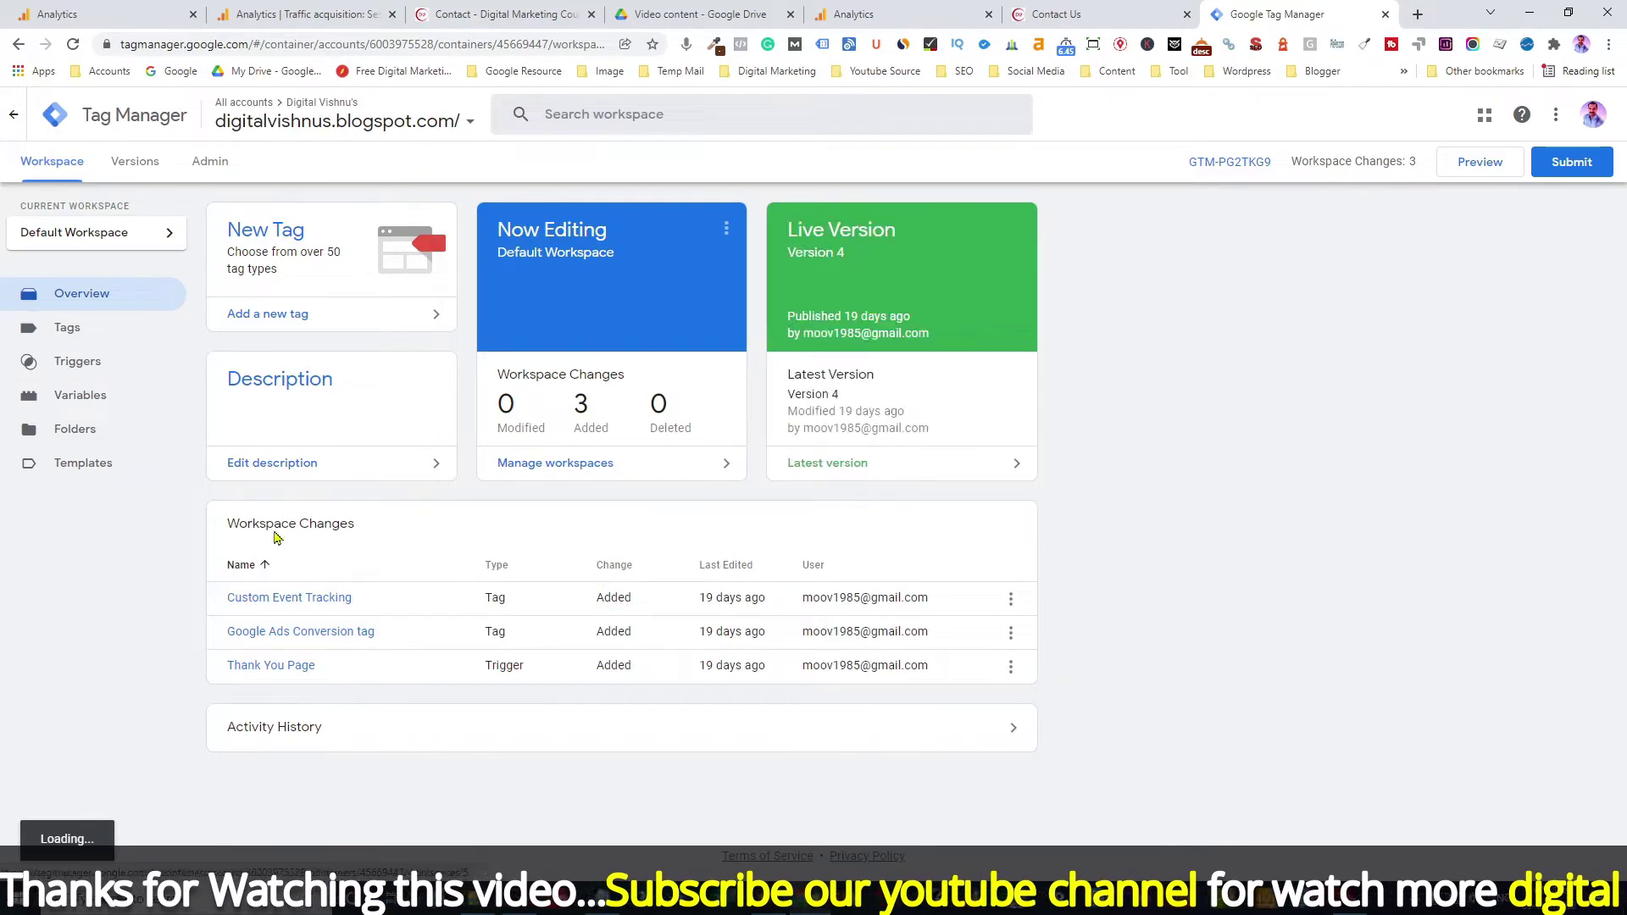
click(66, 334)
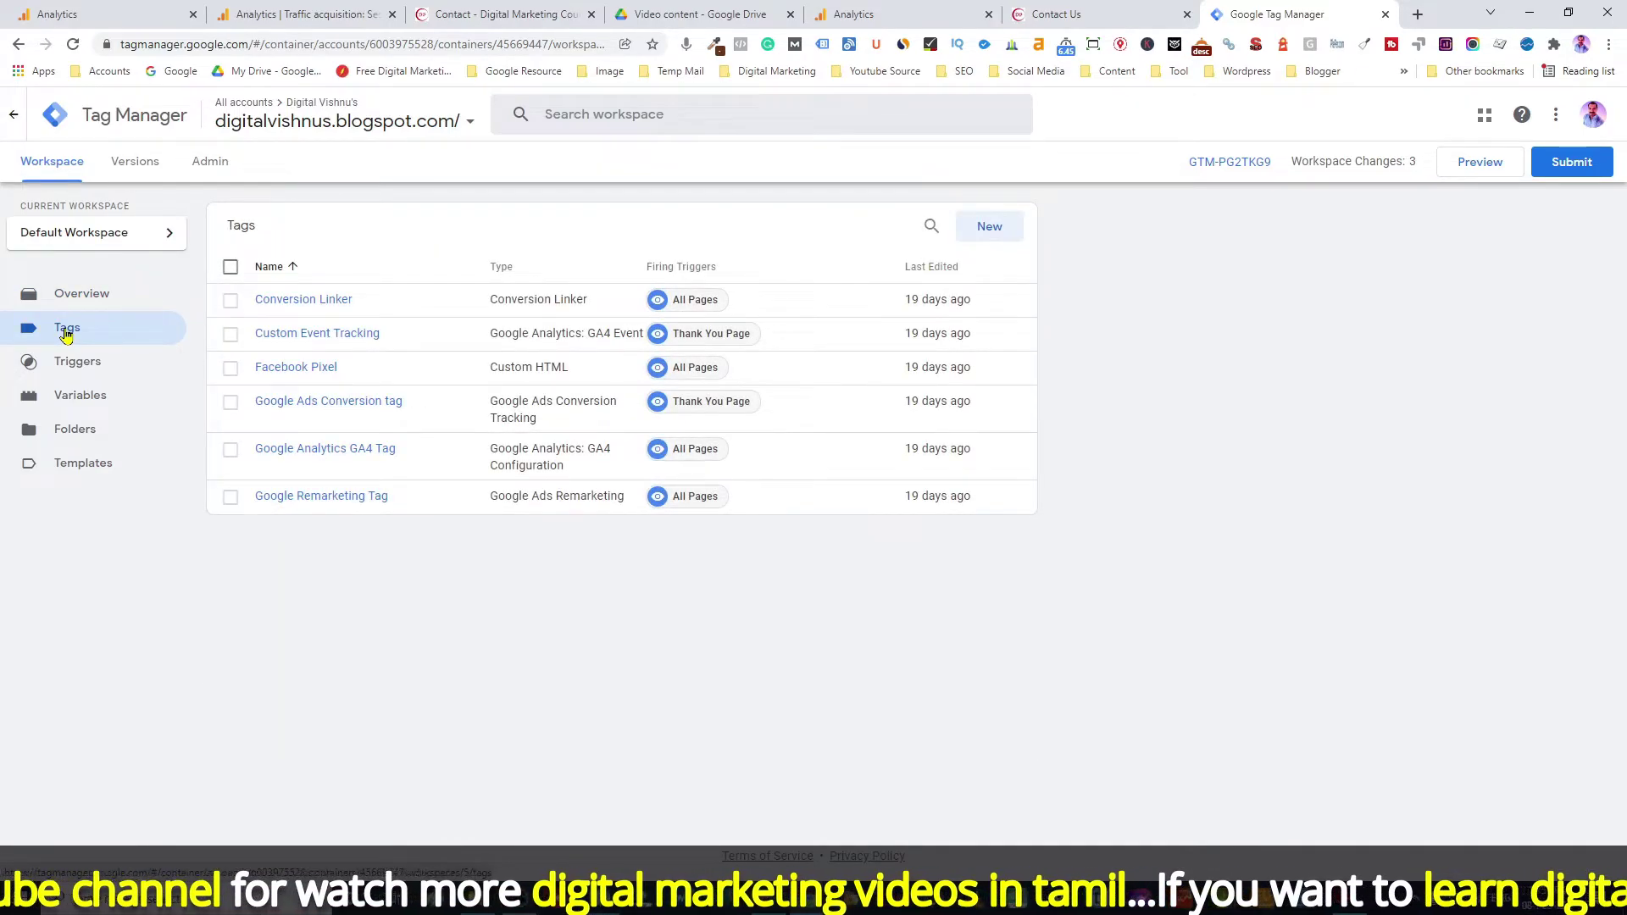
Start a new tag named Thank you page GA4 and set its tag type to Google Analytics: GA4 Event.
click(989, 229)
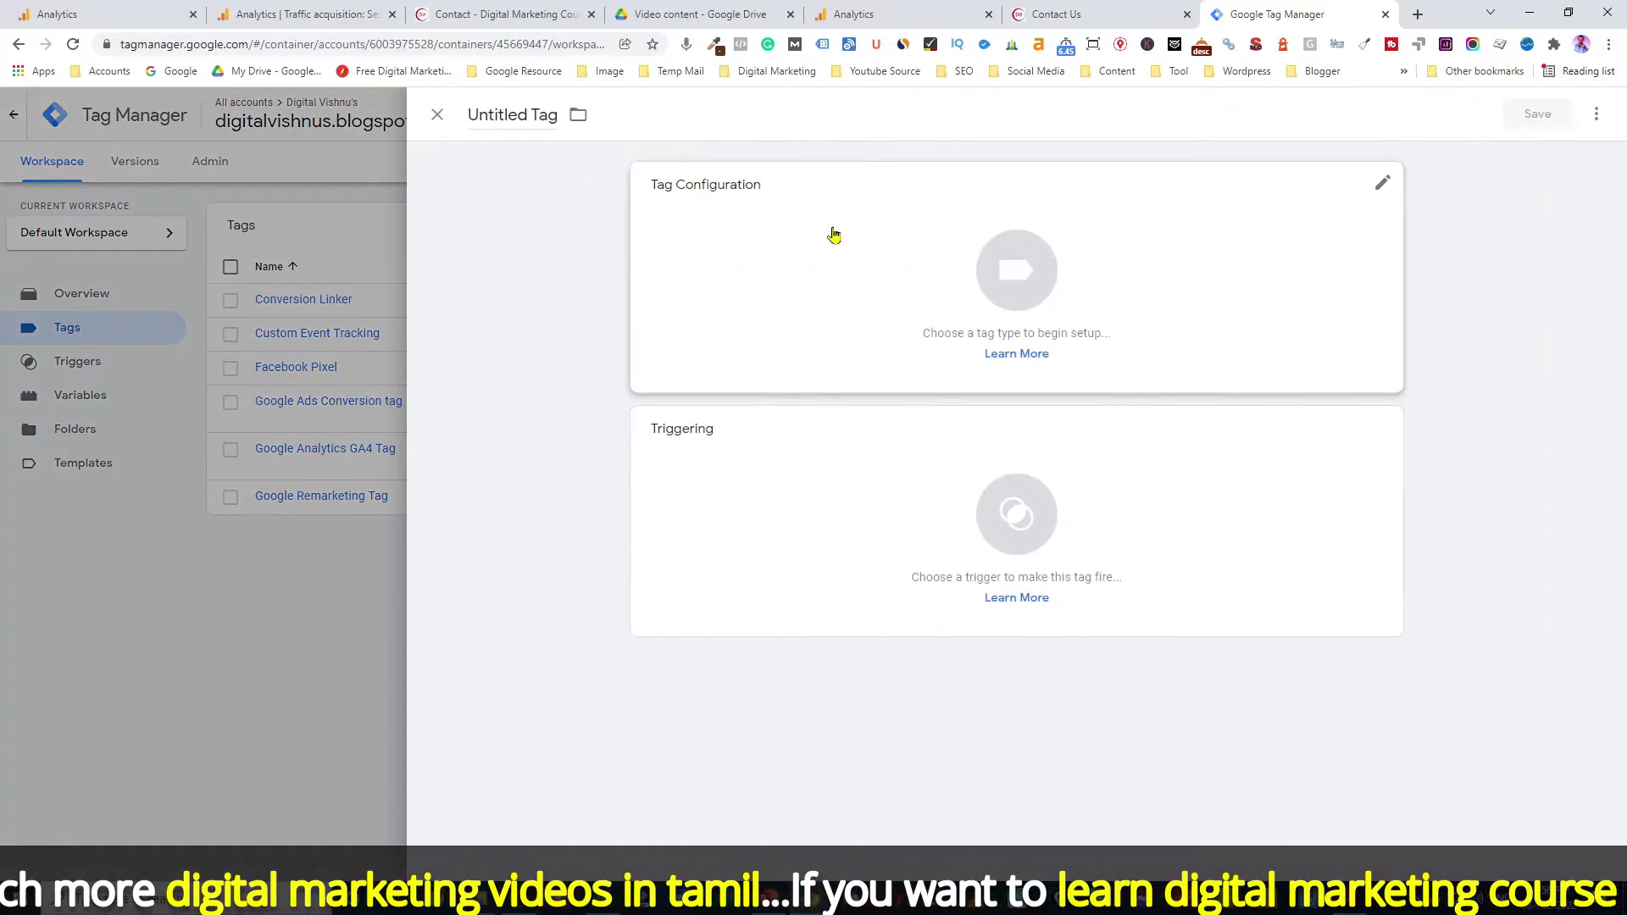
click(482, 117)
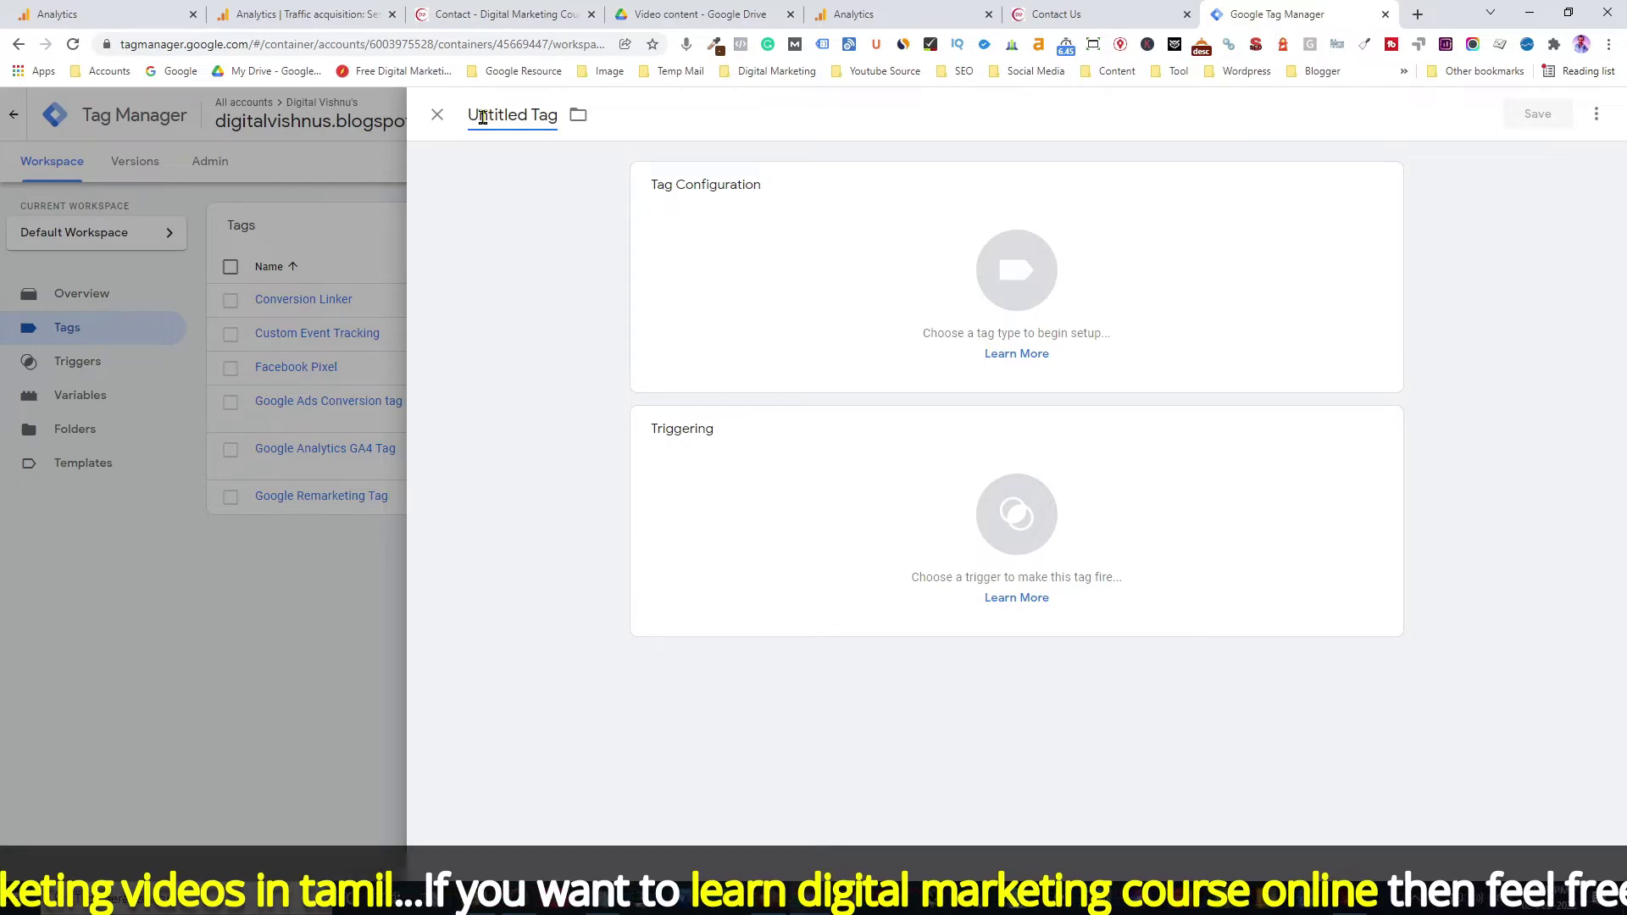
key(ctrl+a)
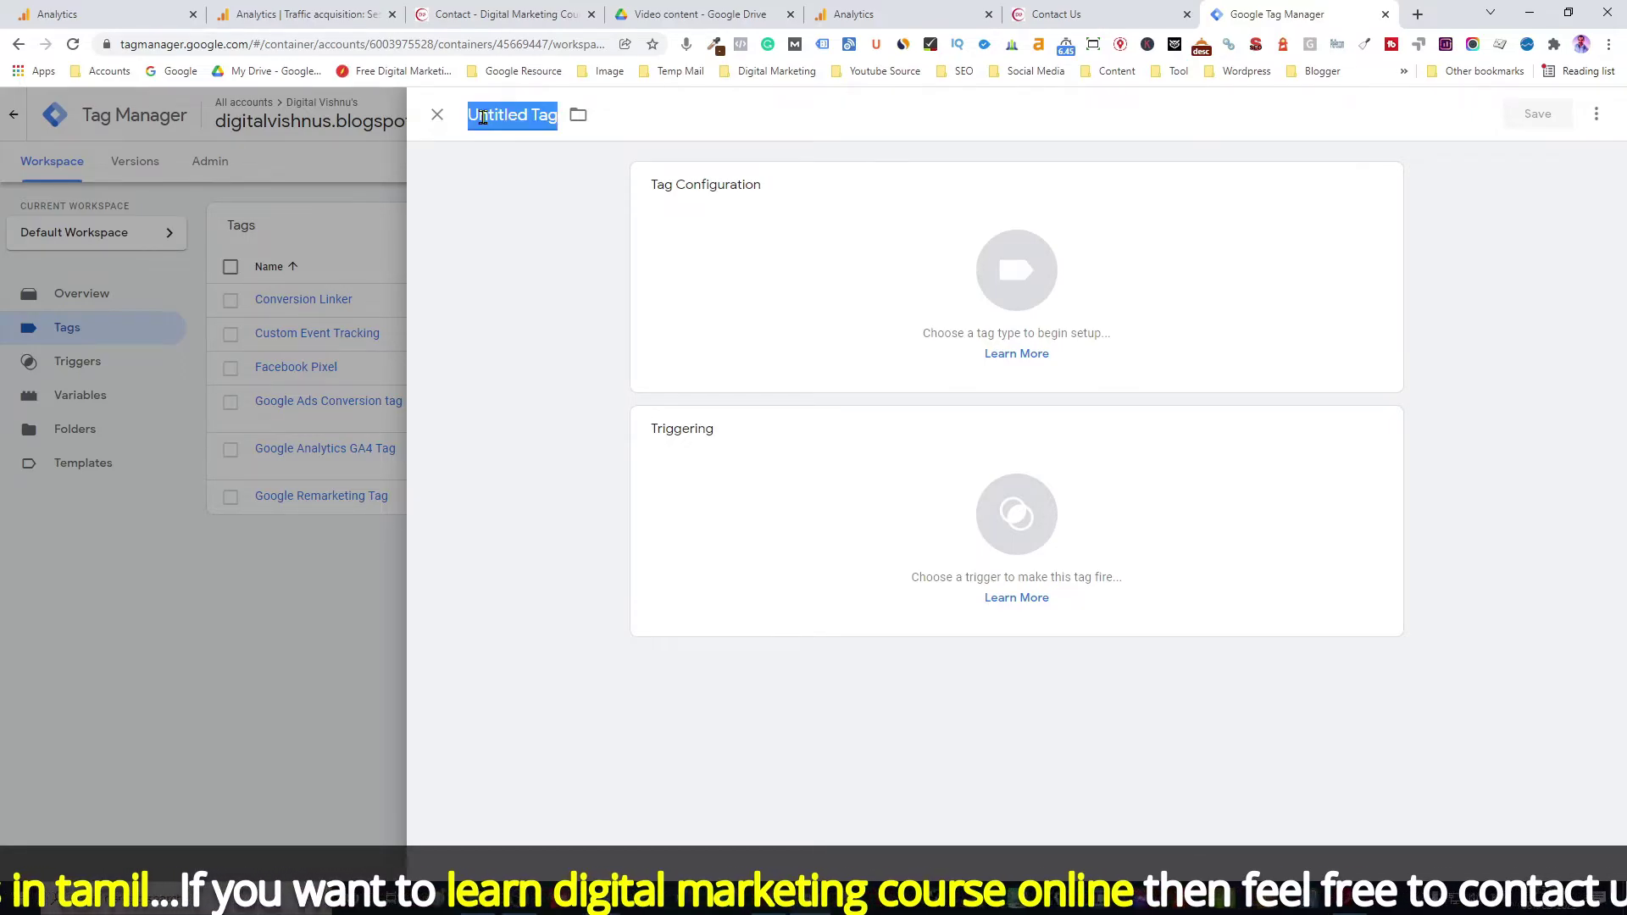
text(Thaank)
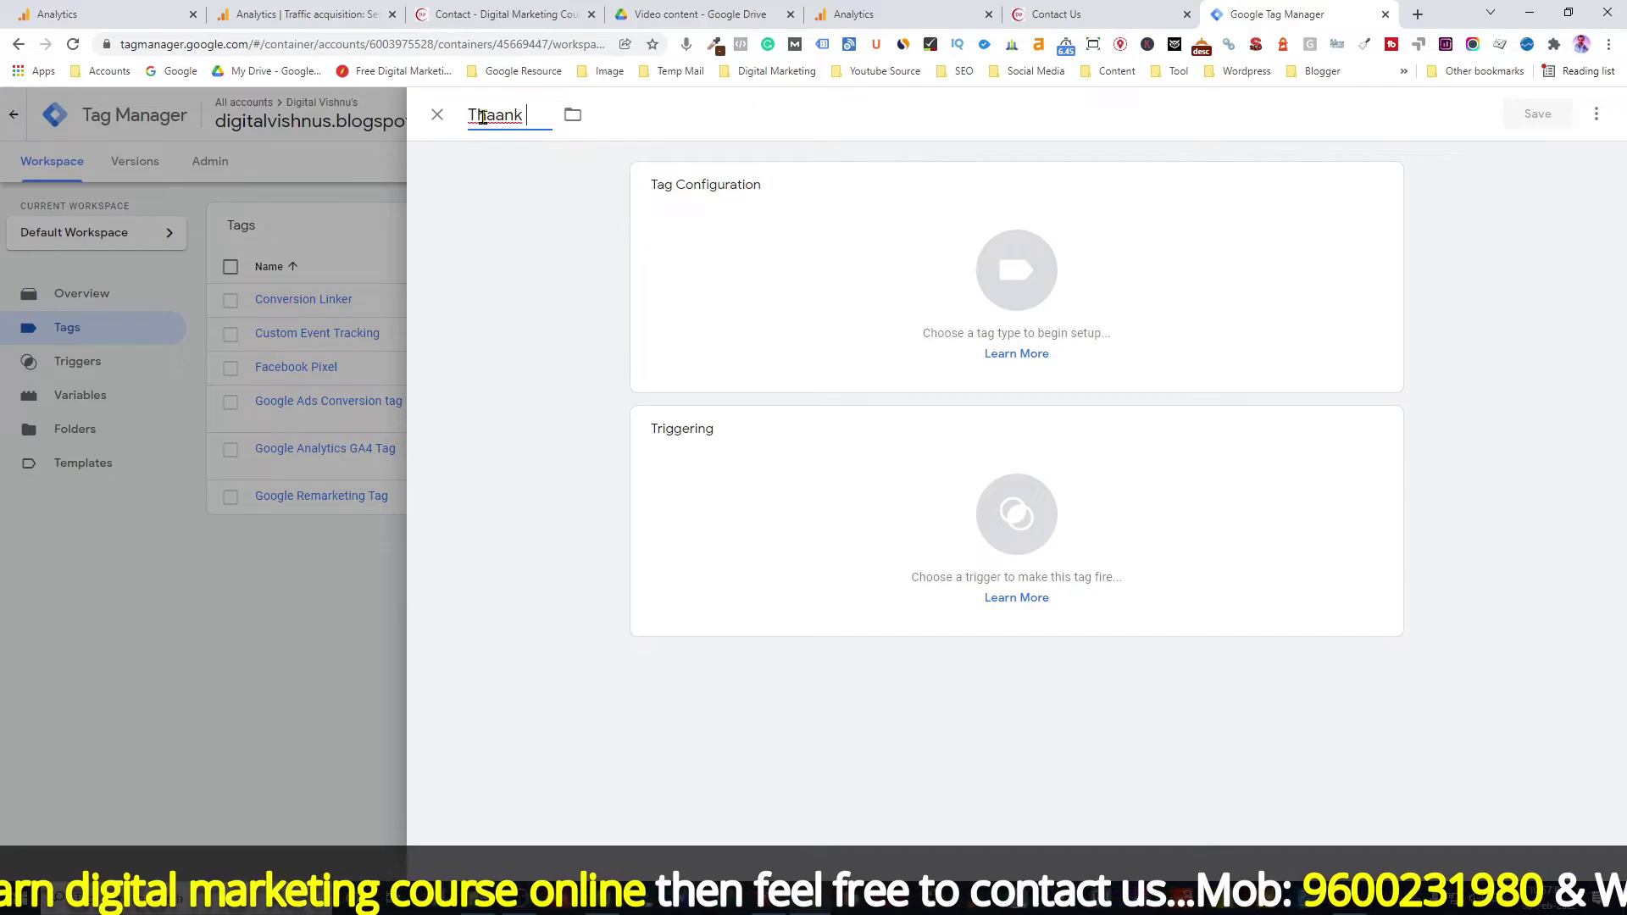
text( you pag)
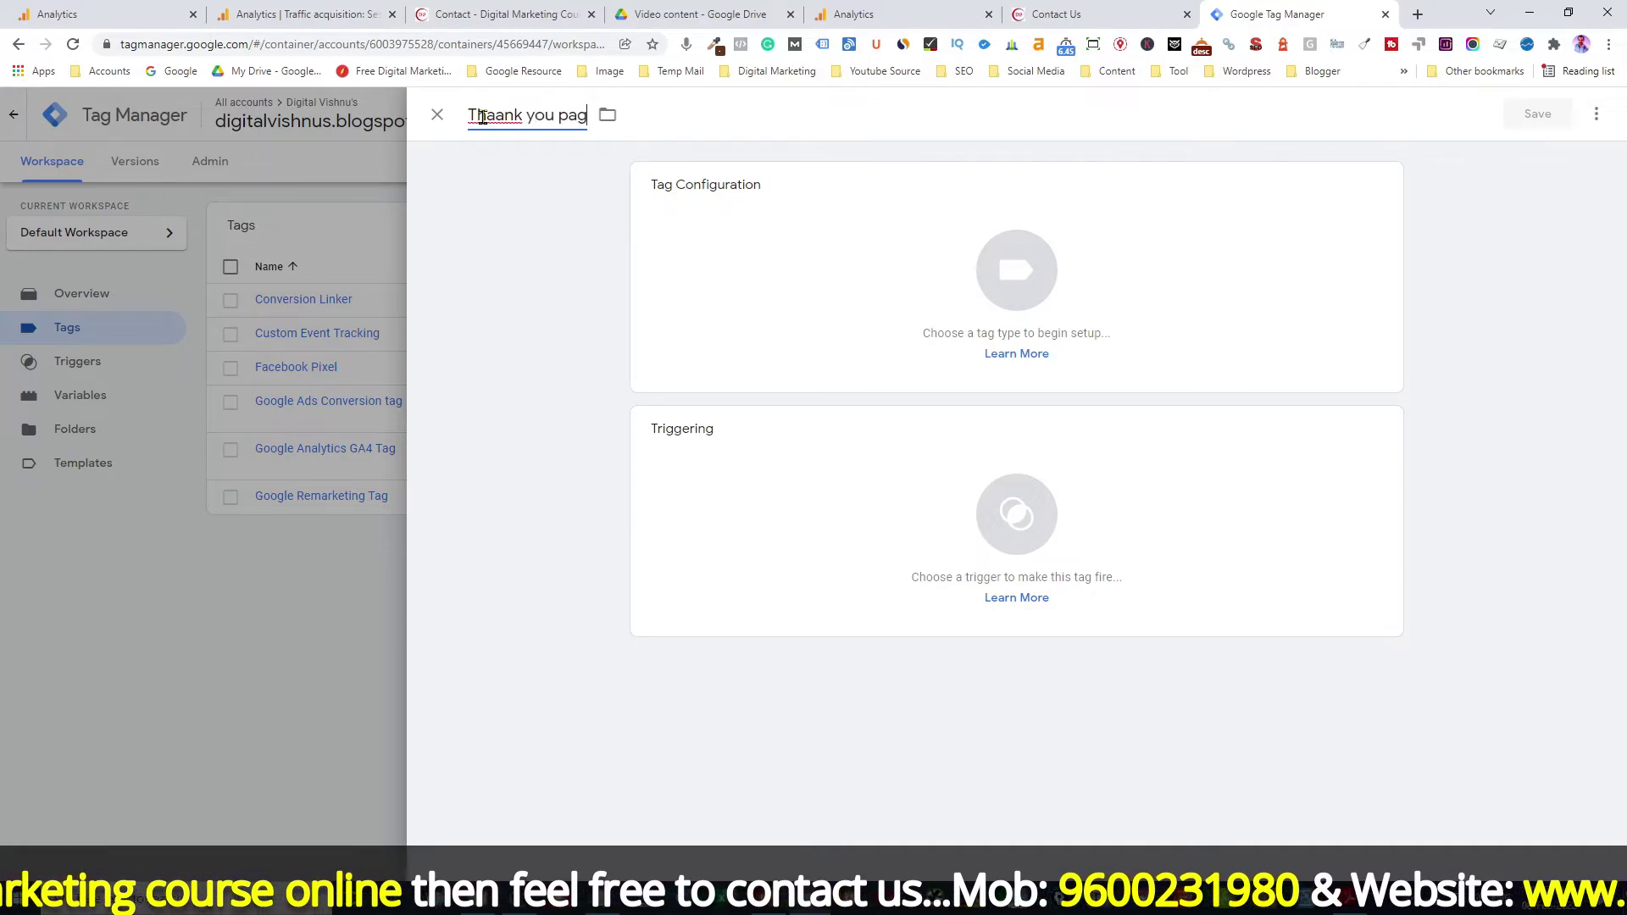
text(e GA)
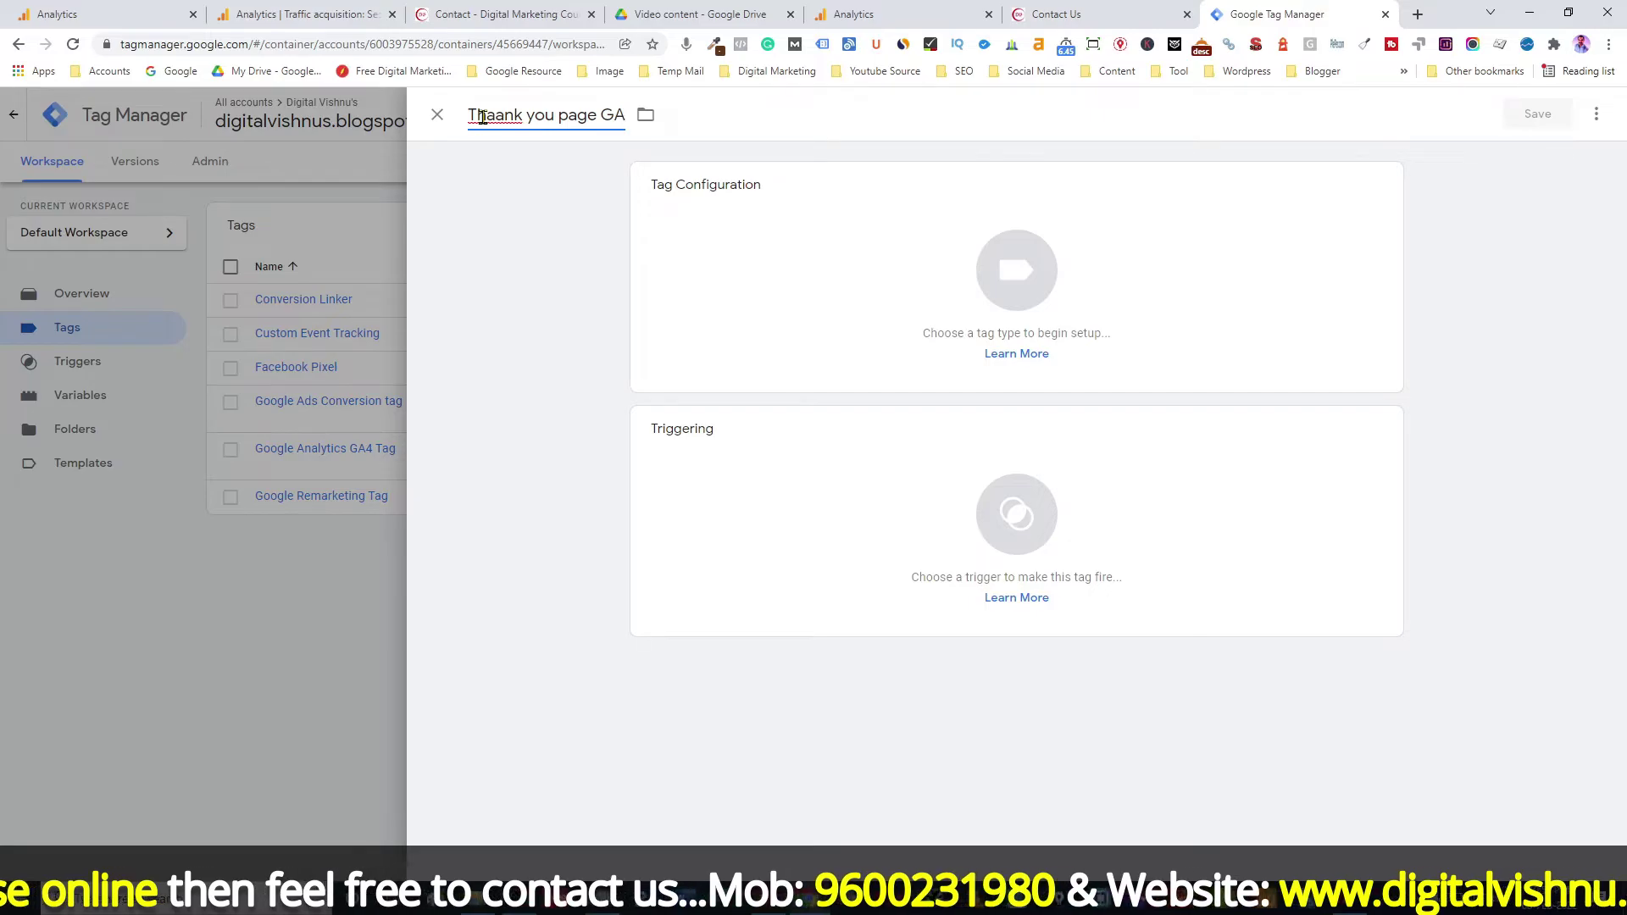
text(4)
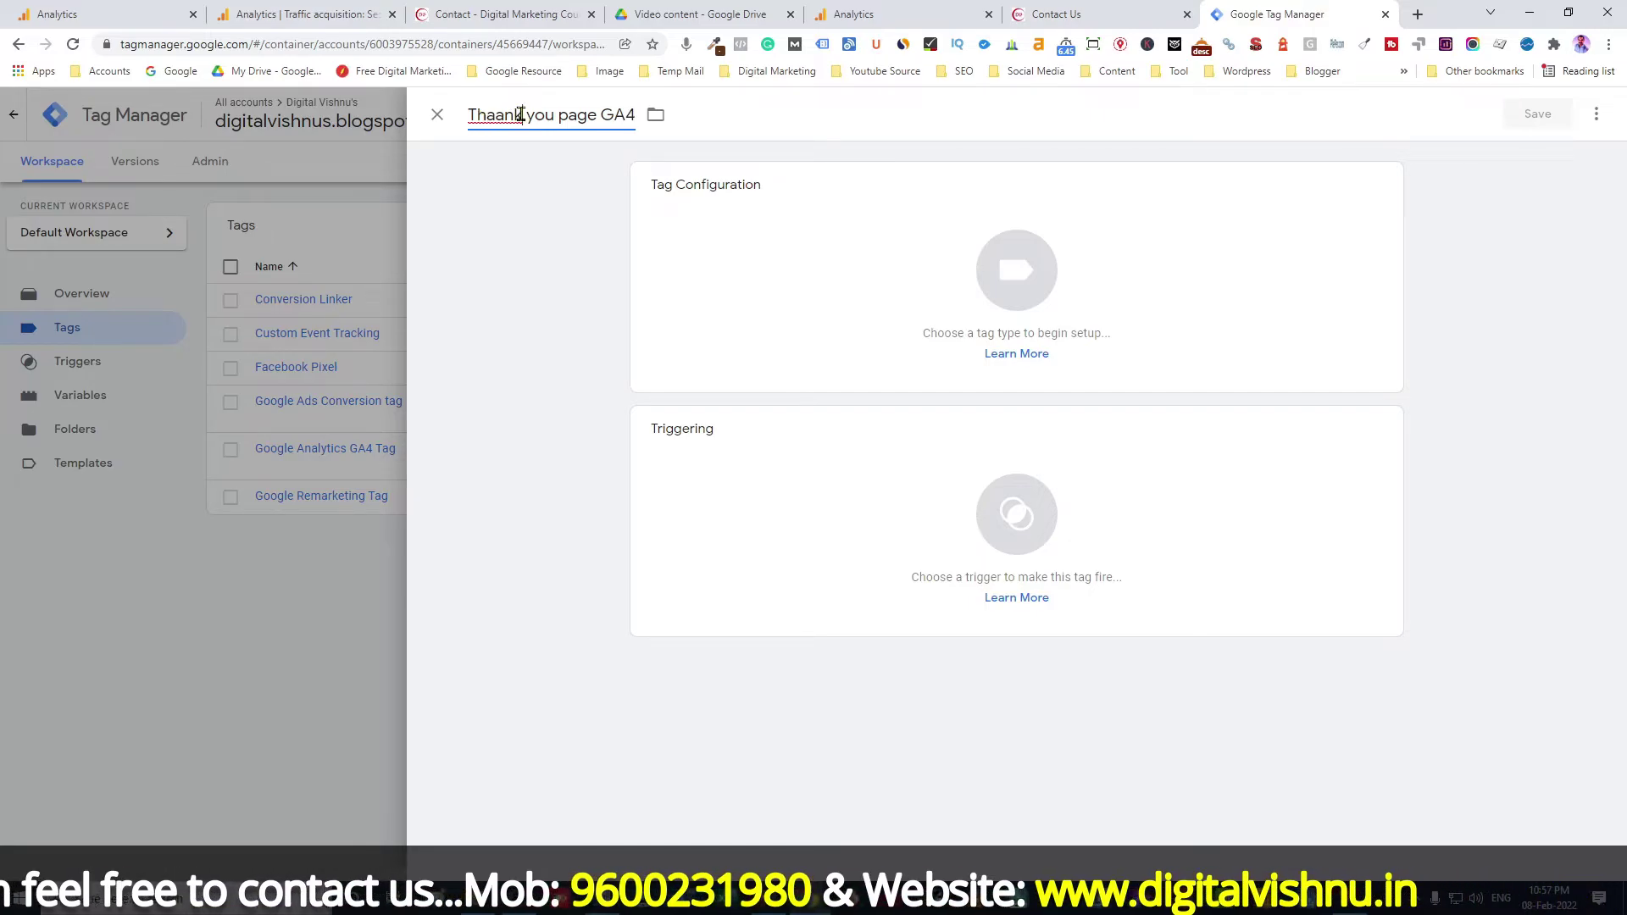
key(BackSpace)
key(BackSpace)
key(BackSpace)
key(BackSpace)
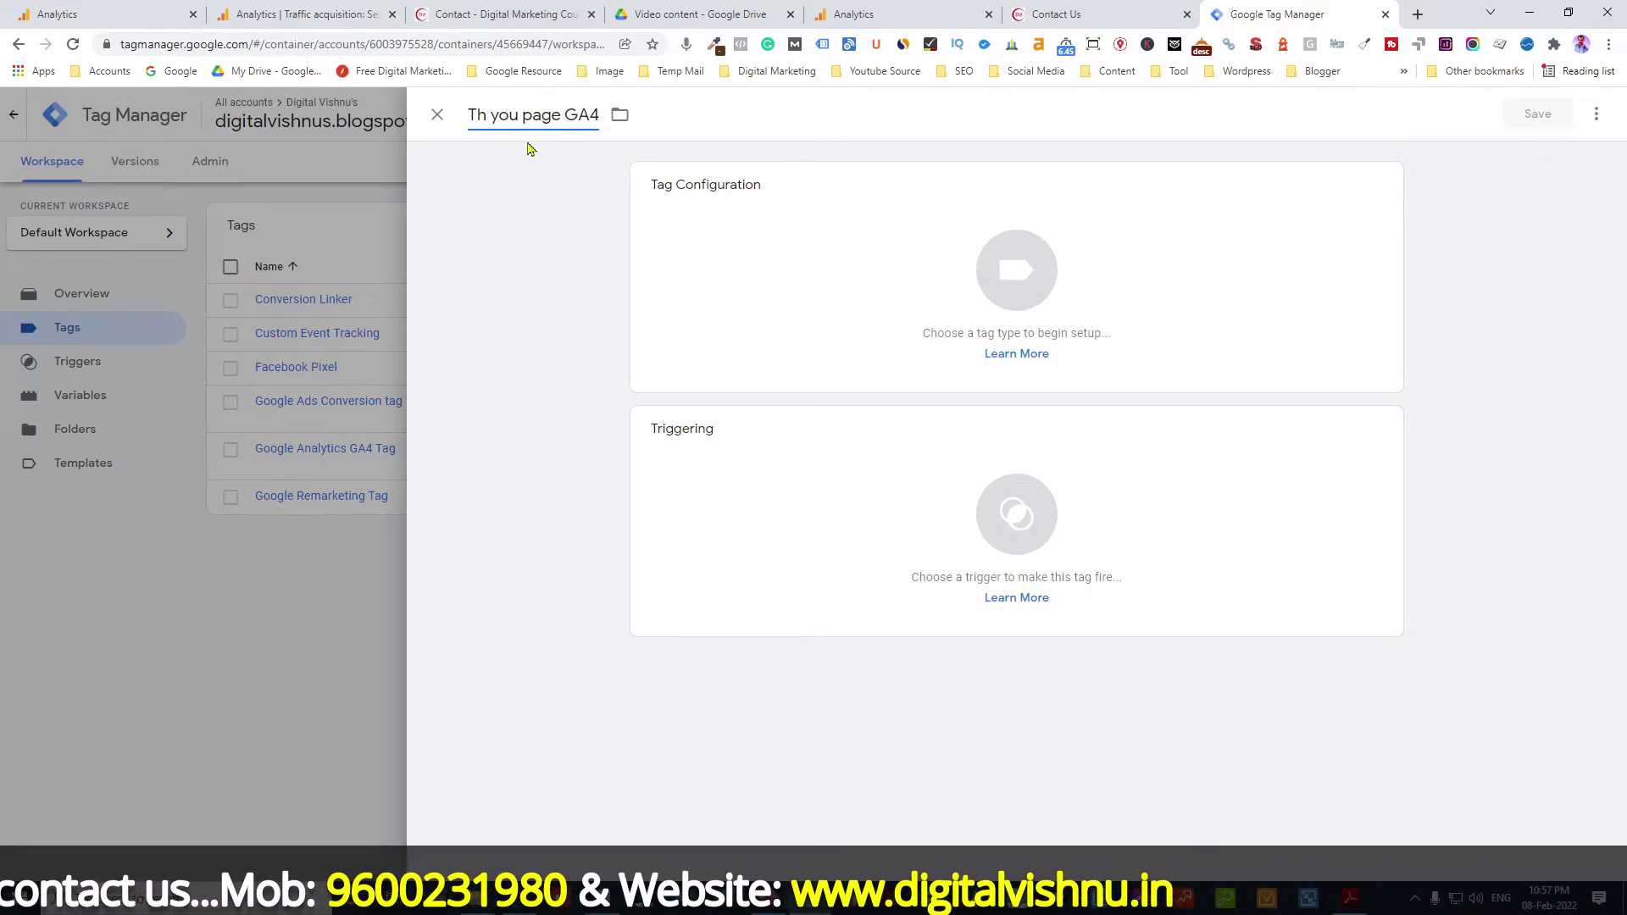
text(ank)
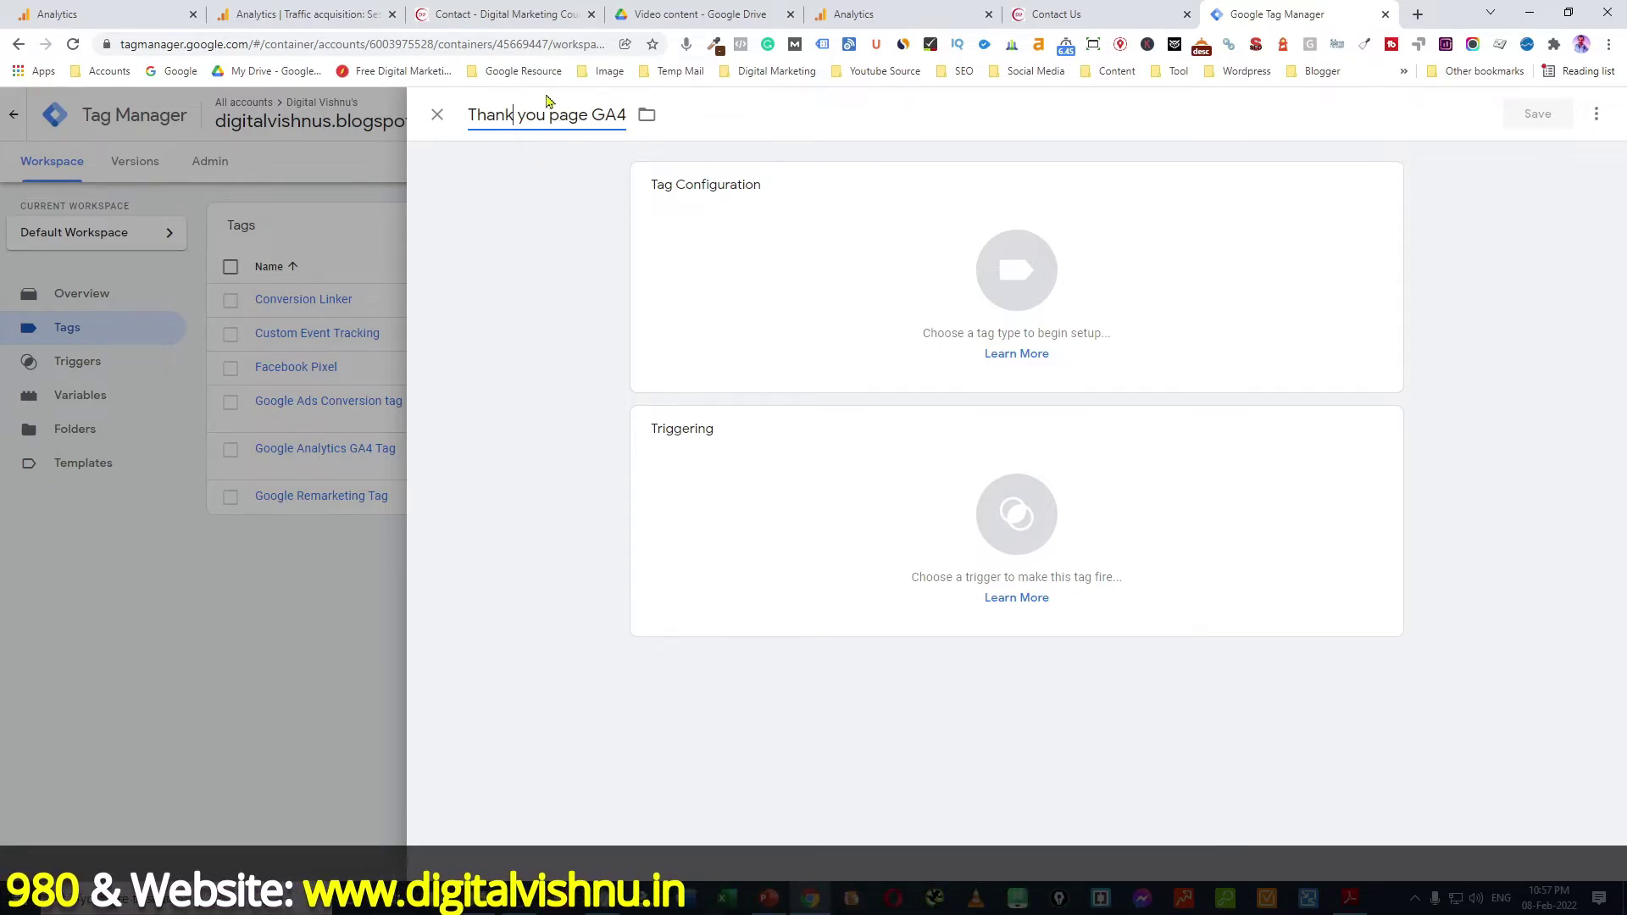
click(814, 271)
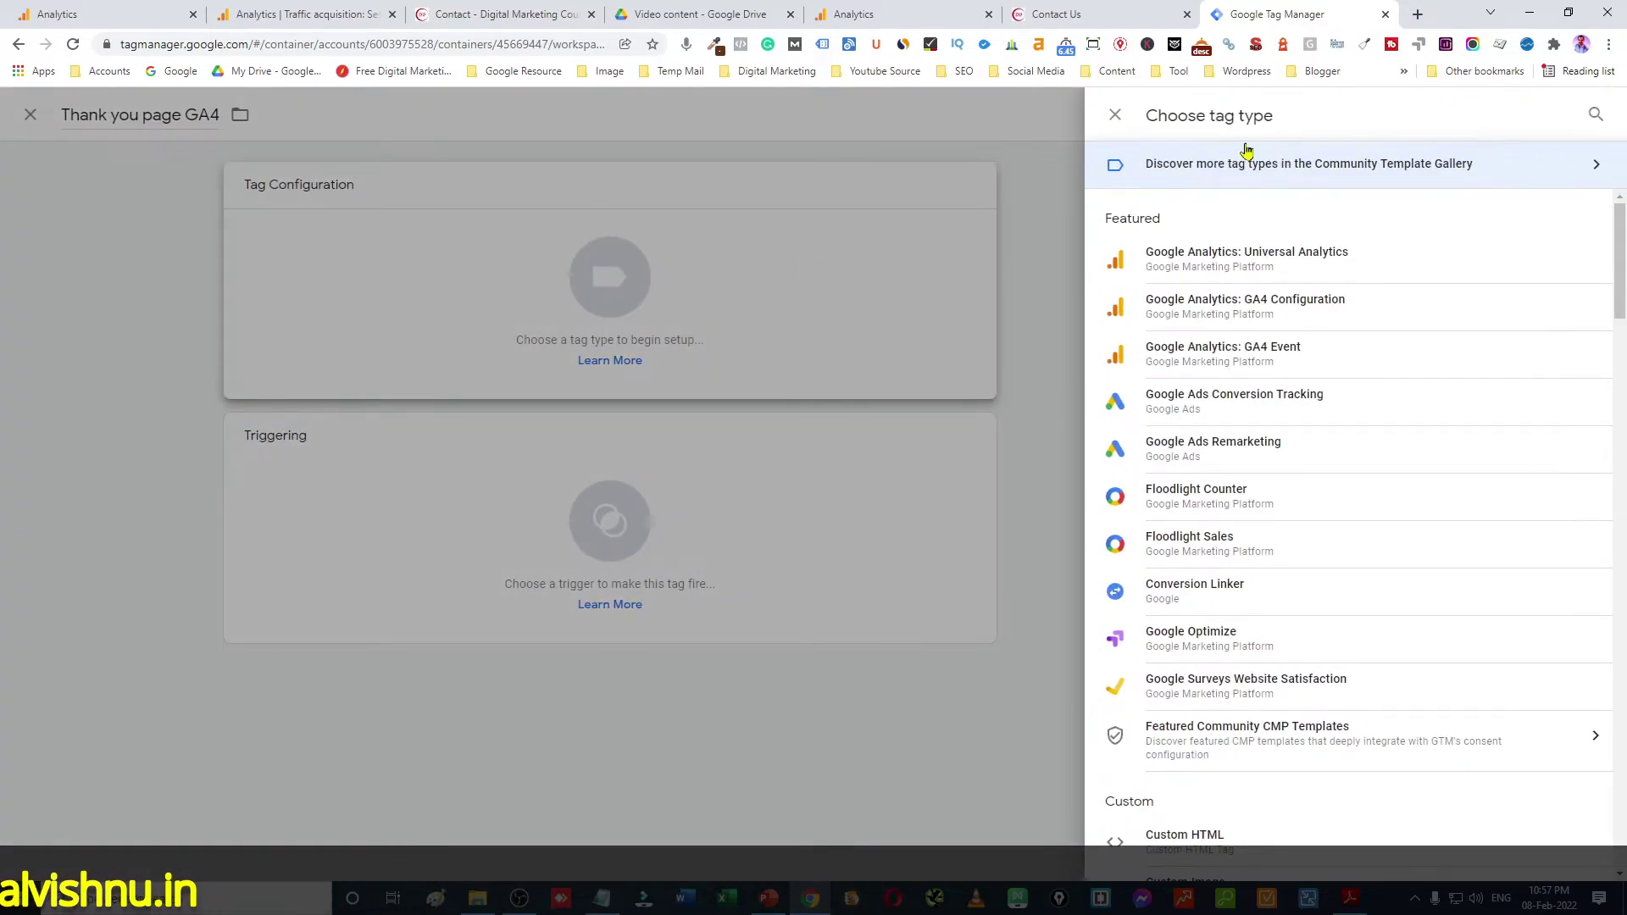
click(1286, 364)
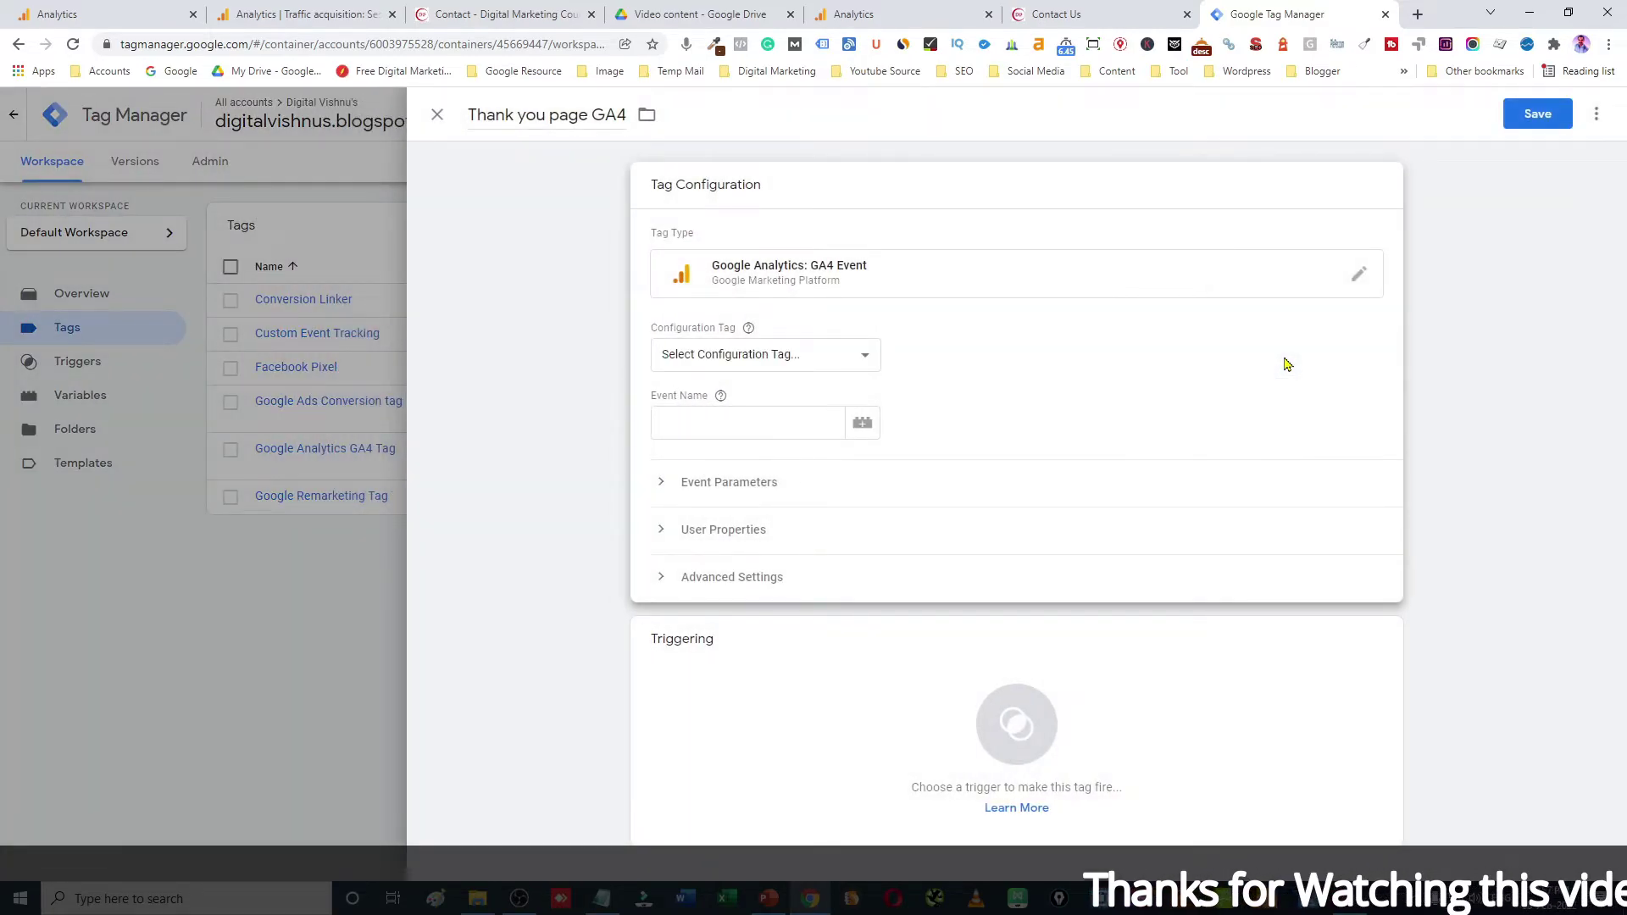